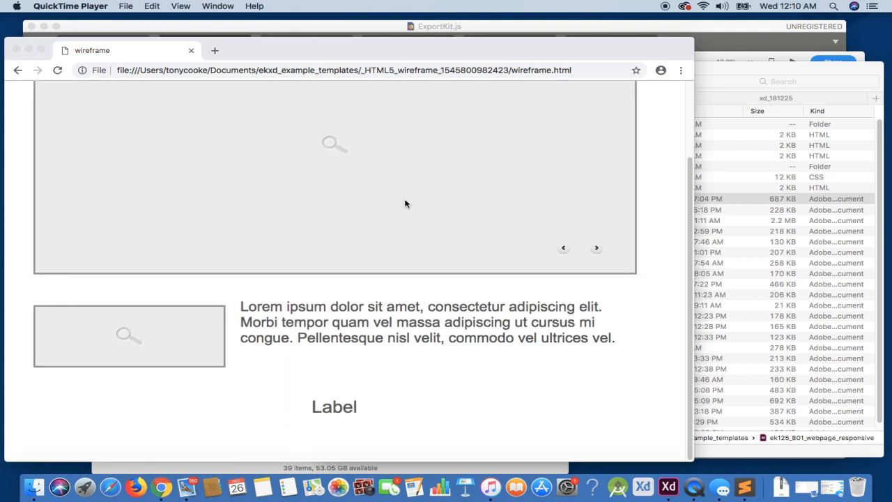
Step: Open default_theme.html from the exported wireframe folder in the browser and view the page down to its button
scroll(404, 202, up, 3)
click(747, 68)
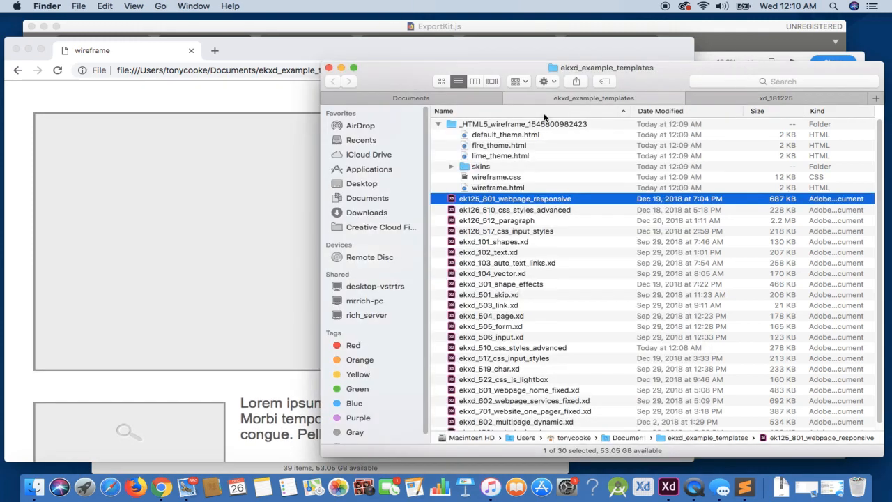
drag(500, 135, 265, 253)
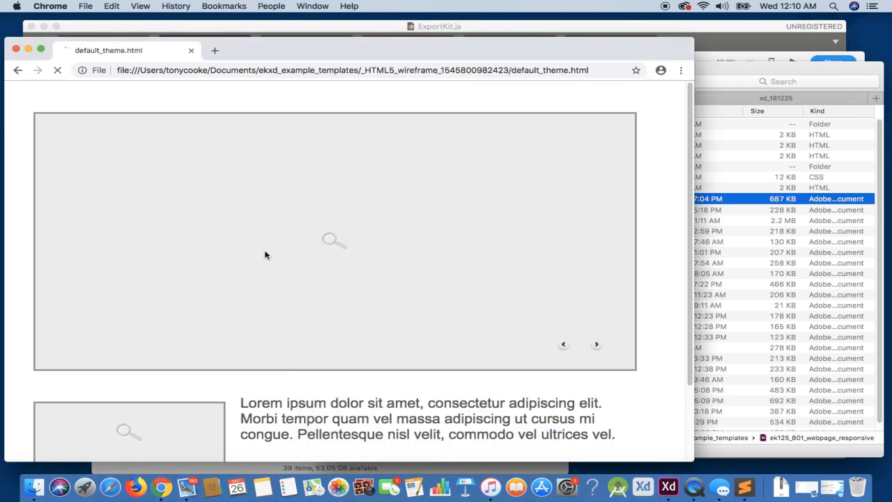
scroll(335, 278, down, 5)
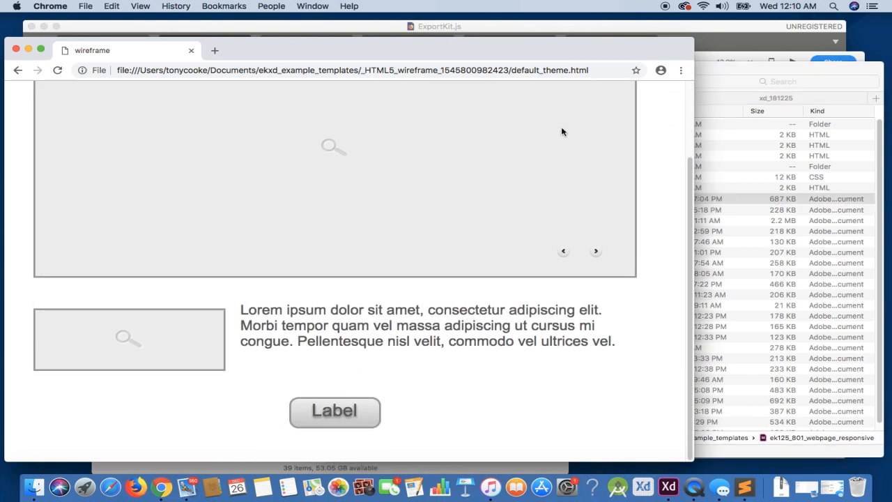
Step: Load fire_theme.html from the export folder in the browser and view the fire-styled page down to its button
click(707, 63)
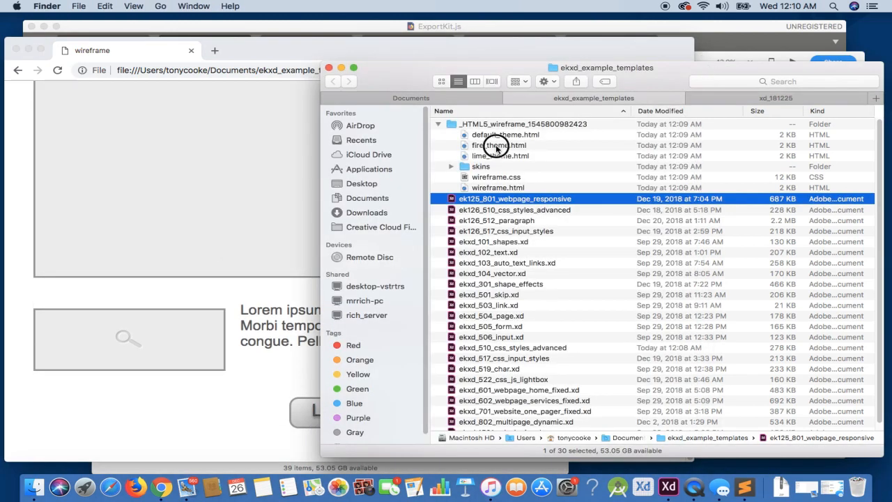
drag(496, 148, 207, 202)
scroll(368, 295, down, 3)
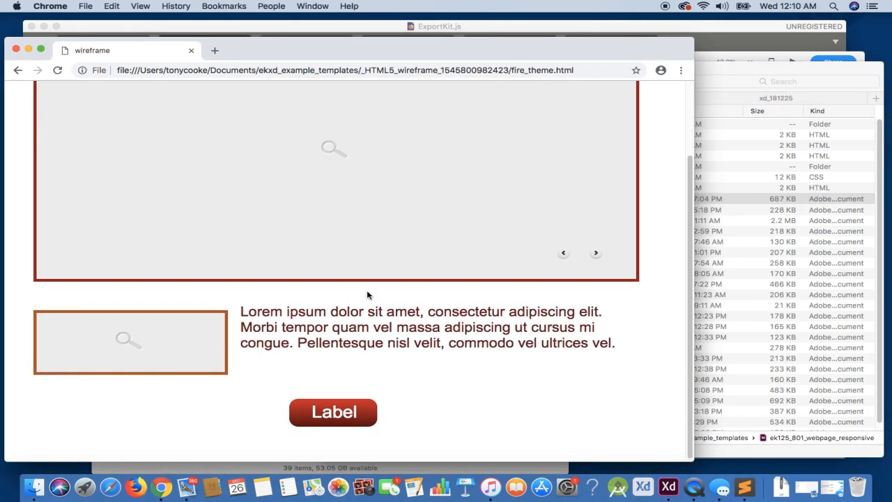
Step: Load lime_theme.html from the export folder in the browser and view the lime-styled page down to its button
click(702, 77)
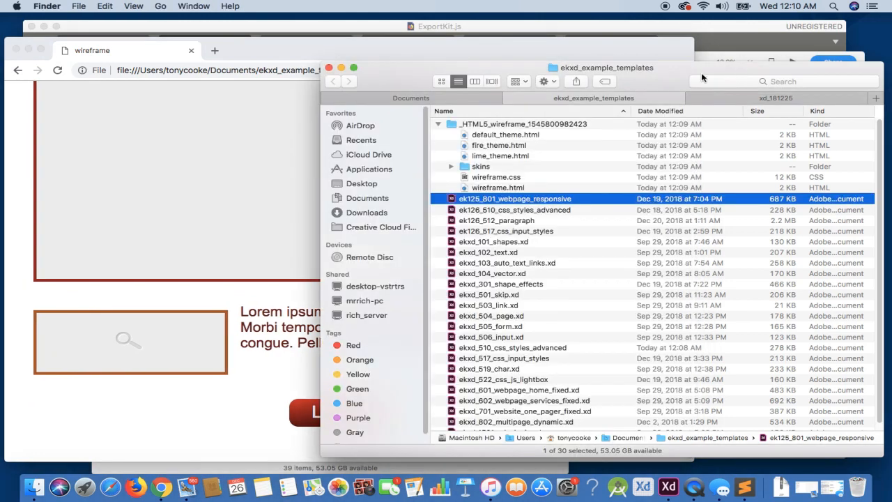
drag(503, 156, 231, 277)
scroll(362, 311, down, 3)
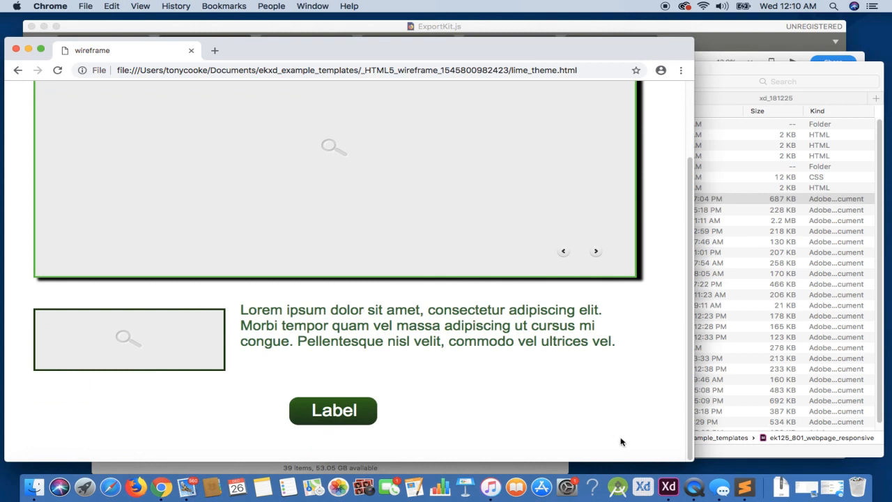
Step: Switch to Adobe XD and look over the theme artboards and the CSS Styles samples in ekxd_510_css_styles_advanced
click(670, 488)
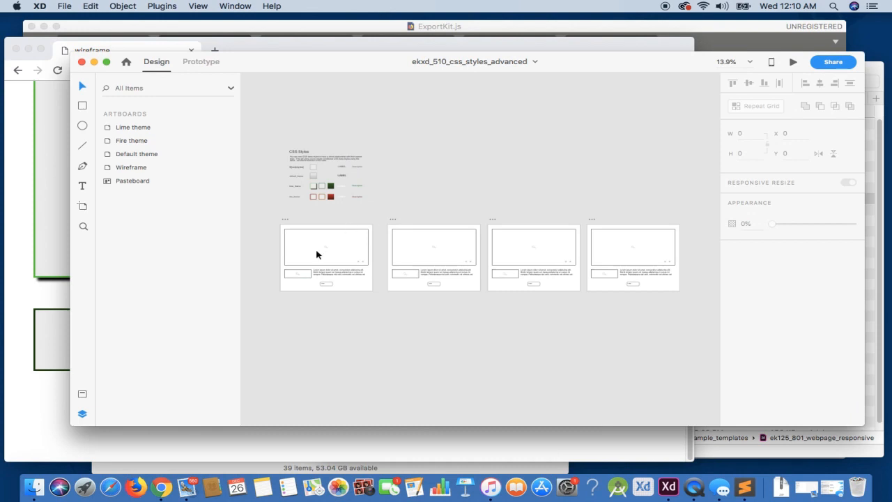
scroll(316, 254, up, 5)
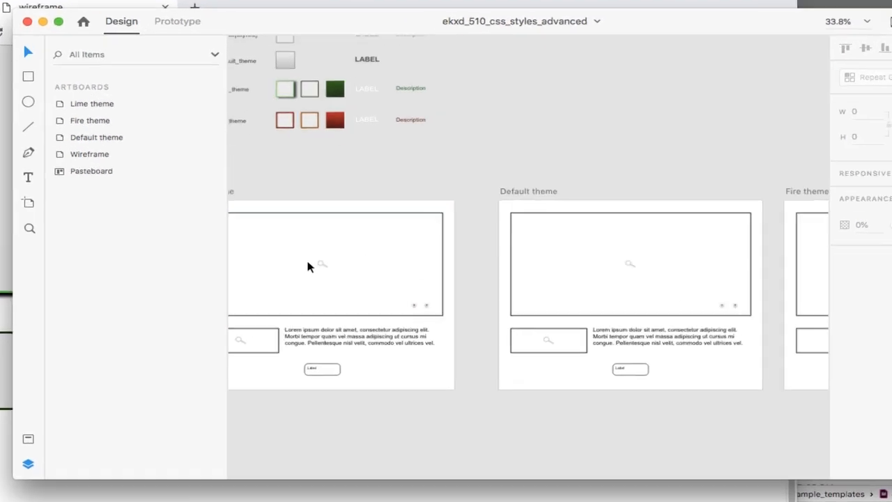
scroll(317, 254, down, 3)
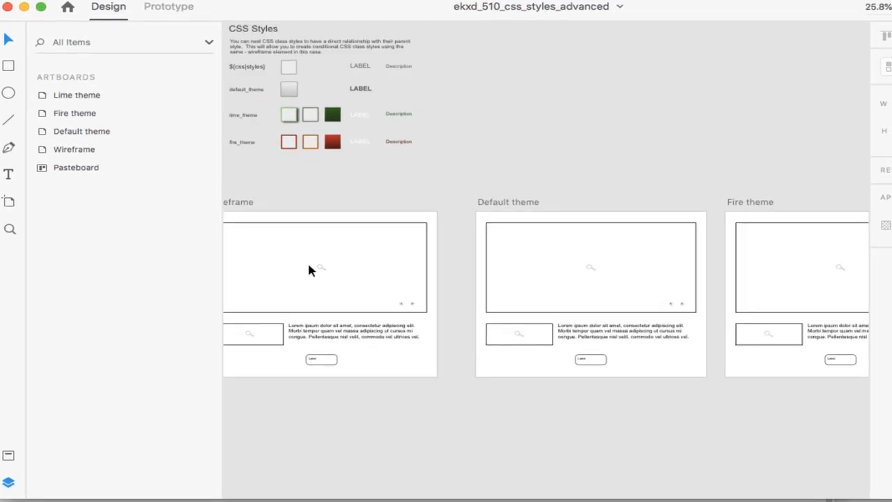
scroll(310, 270, right, 5)
scroll(310, 270, left, 7)
scroll(310, 270, right, 8)
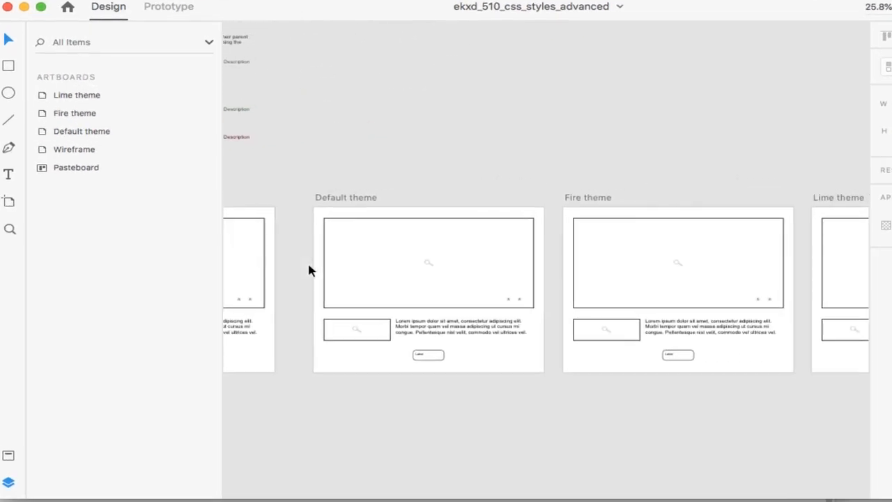
scroll(310, 270, right, 5)
scroll(310, 271, right, 3)
scroll(310, 271, left, 12)
scroll(310, 271, up, 2)
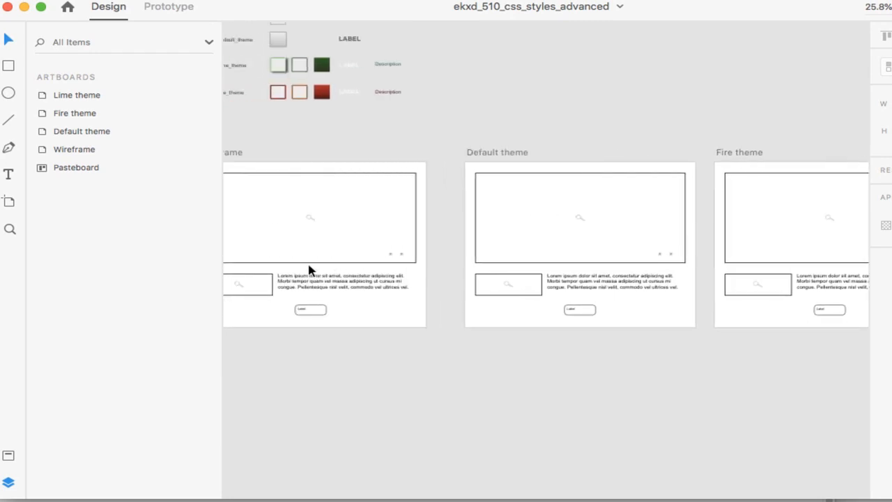
scroll(310, 270, left, 5)
scroll(310, 271, up, 1)
Step: Compare the layer structures and top-level group names of the Wireframe, Default theme and Fire theme artboards
click(362, 240)
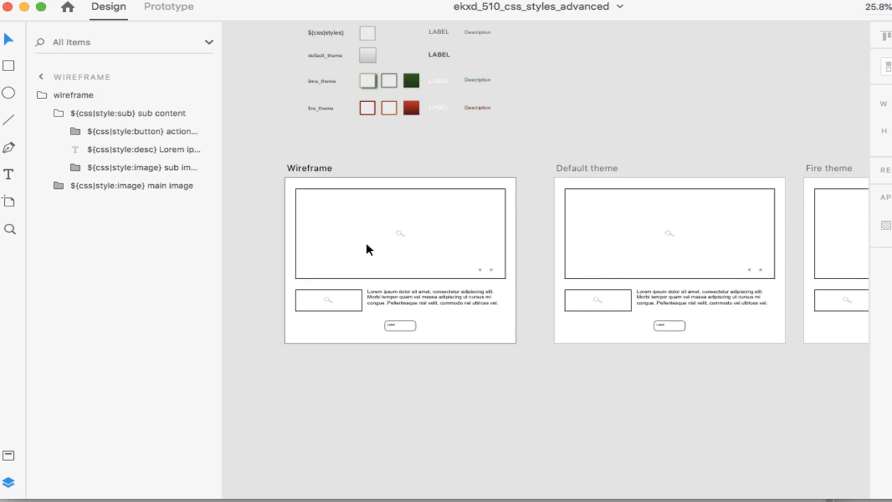
click(646, 195)
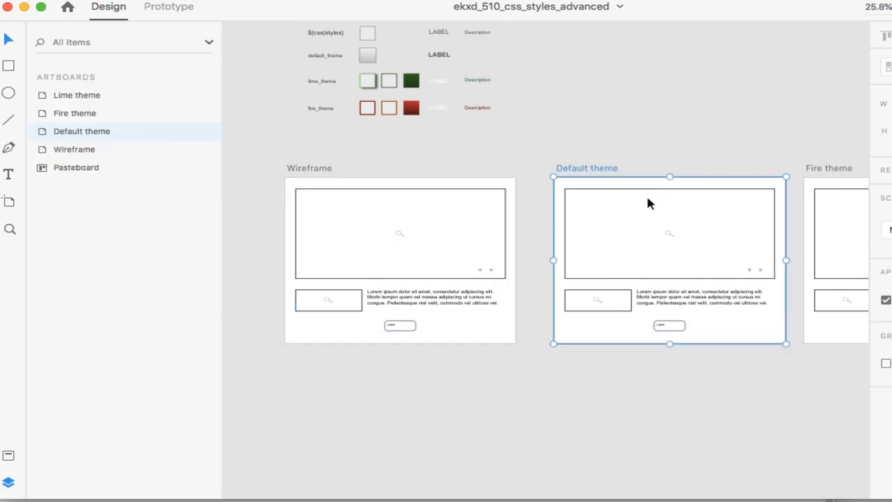
click(430, 213)
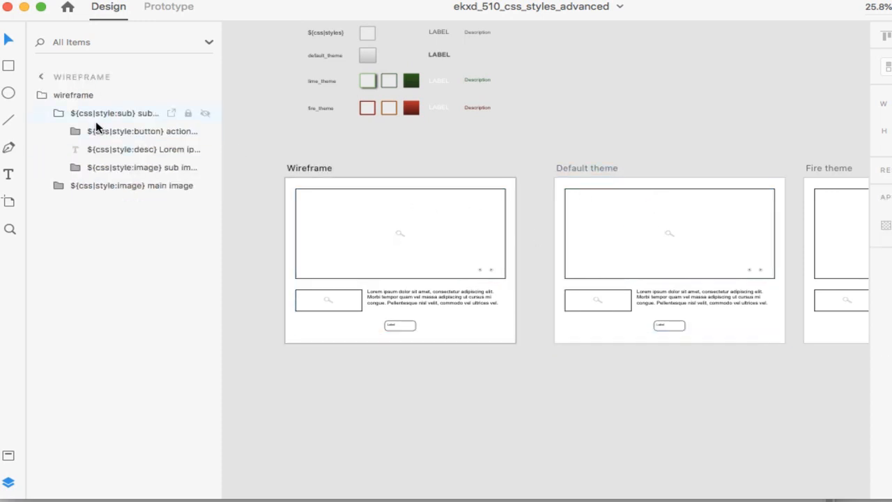
click(626, 209)
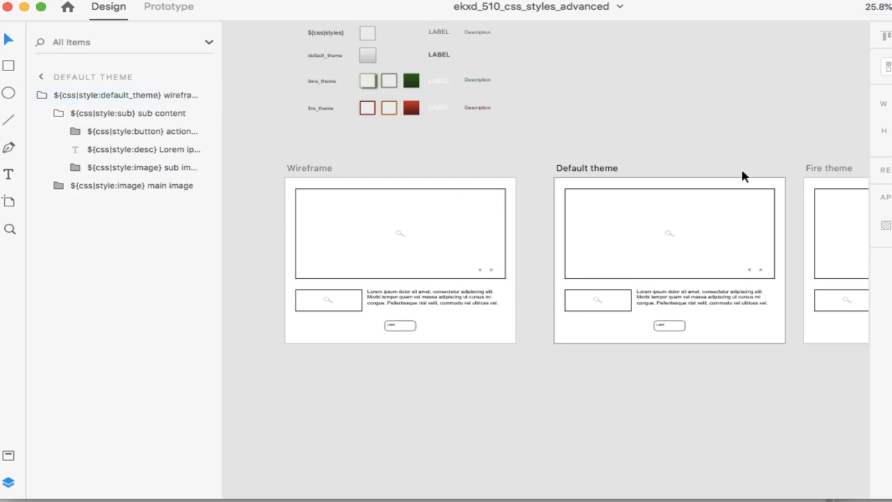
click(851, 211)
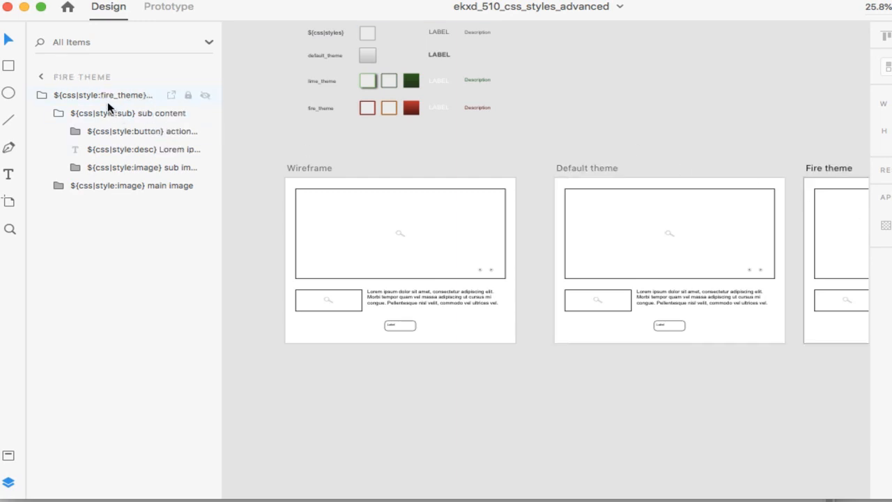
click(360, 266)
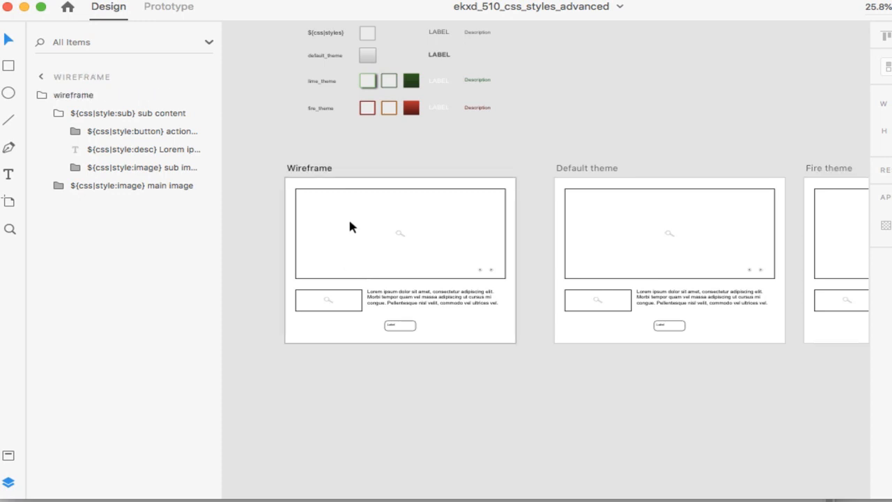
Step: Review the CSS Styles samples and select the wireframe group on the Wireframe artboard
scroll(350, 227, up, 3)
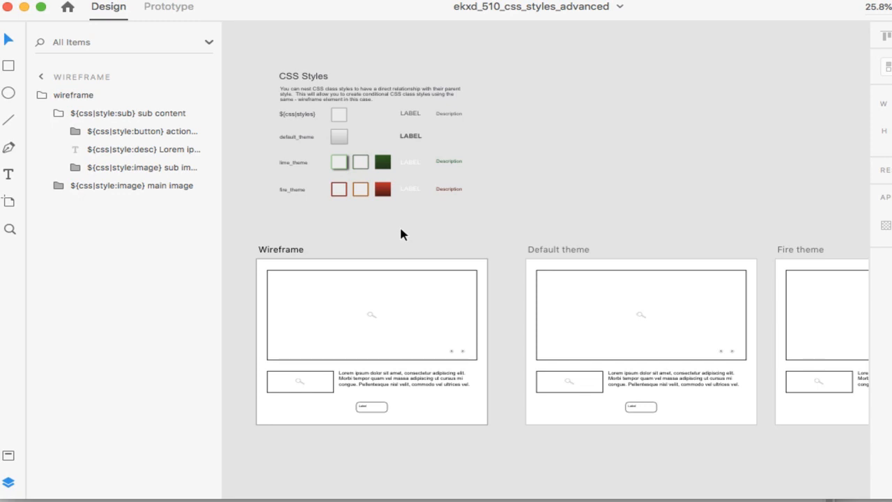
scroll(400, 228, down, 2)
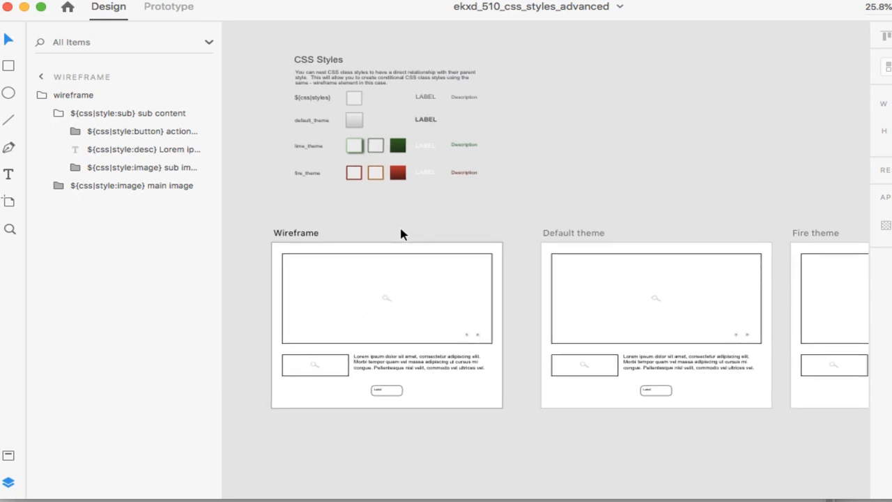
scroll(401, 230, down, 2)
scroll(401, 230, up, 3)
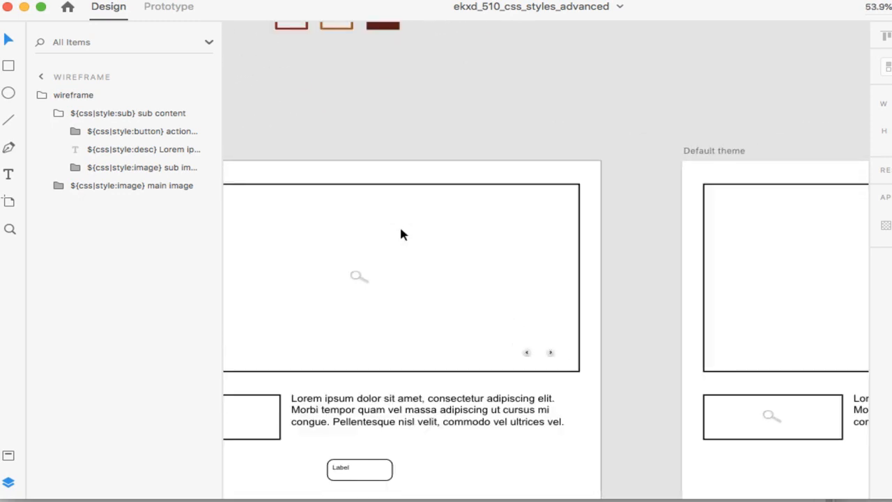
scroll(400, 230, left, 5)
scroll(400, 230, down, 2)
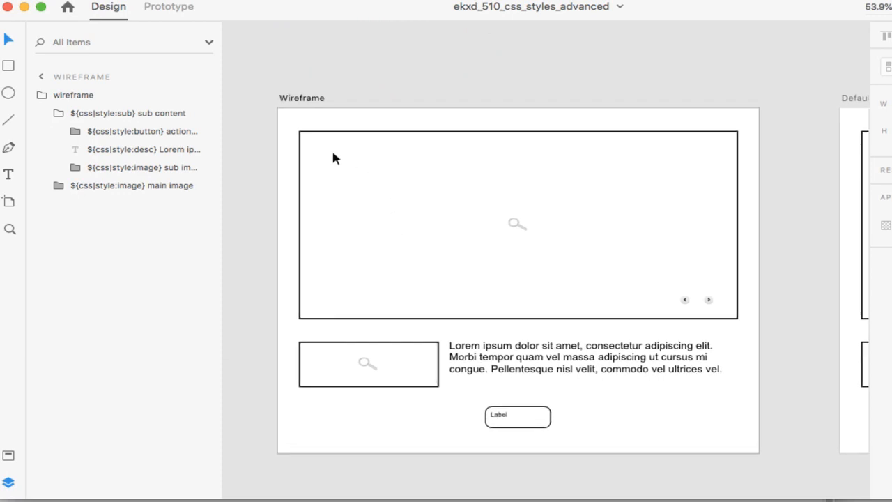
click(305, 153)
click(378, 140)
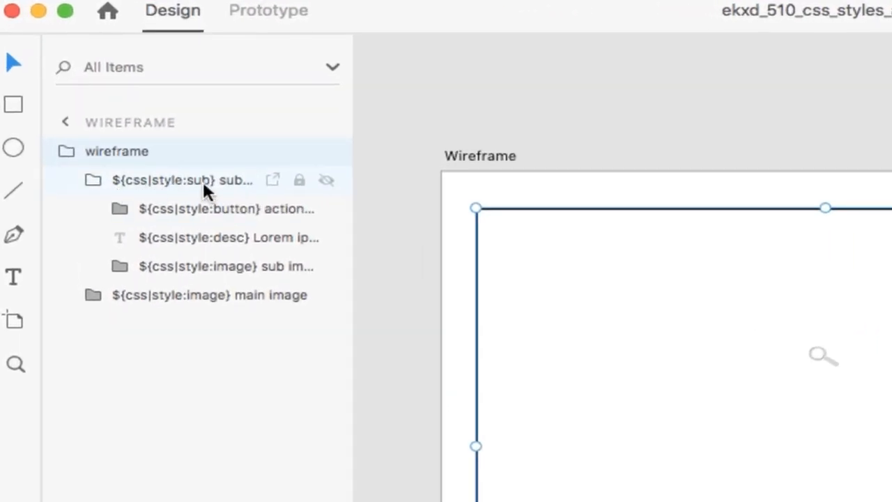
Step: Expand the action button group inside sub content and widen the layer list to read the button bg layer's full name
click(128, 180)
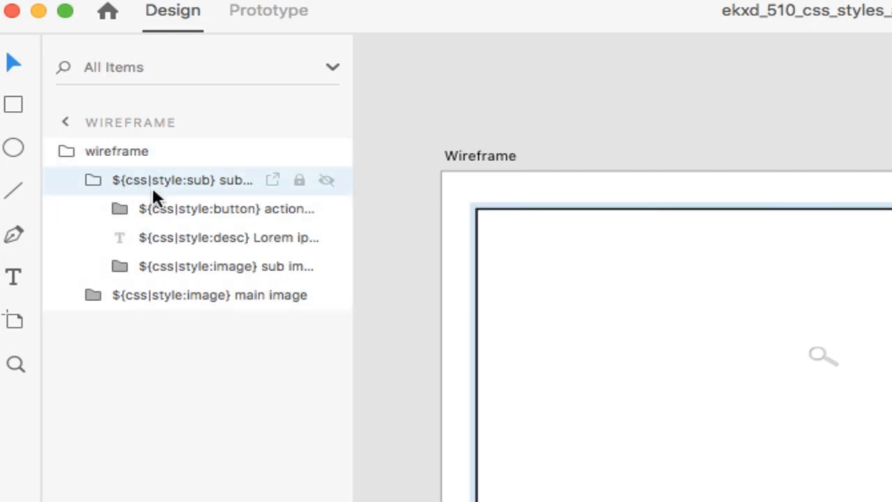
click(174, 206)
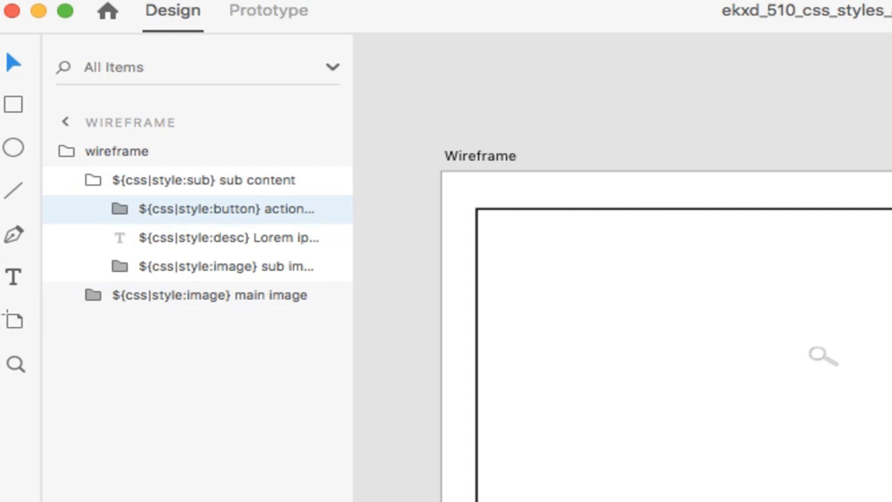
click(120, 209)
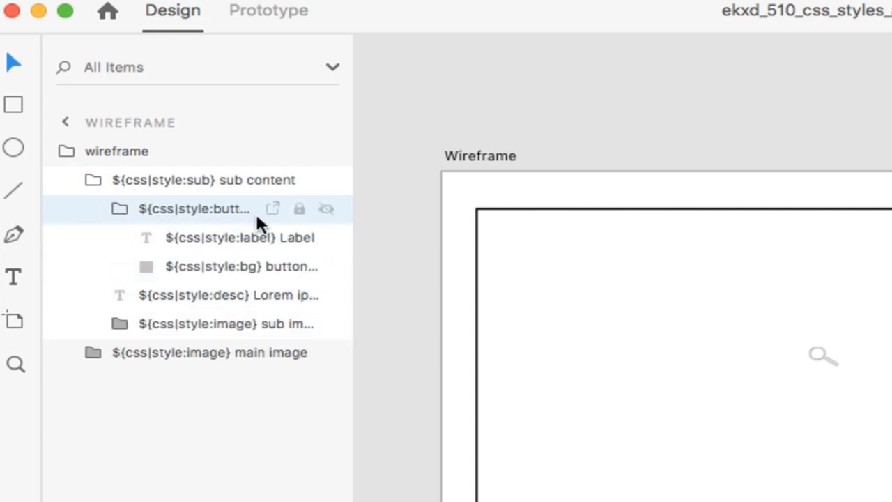
click(223, 275)
double_click(223, 276)
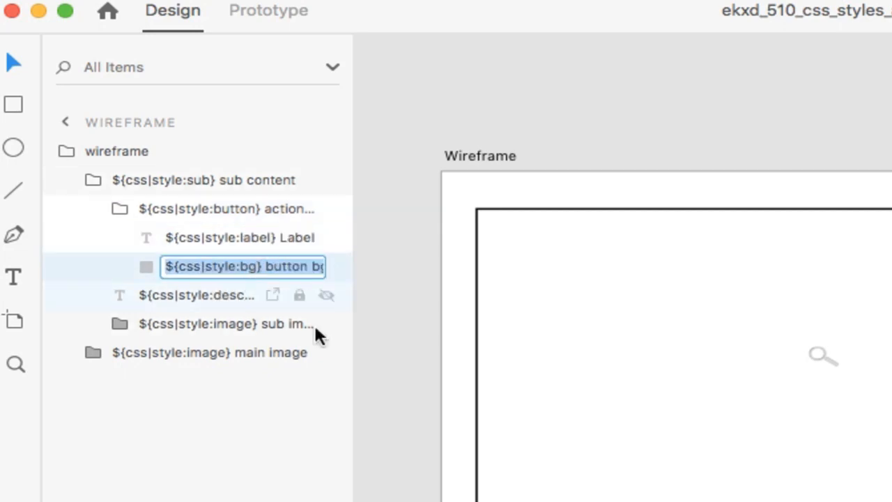
drag(347, 413, 516, 412)
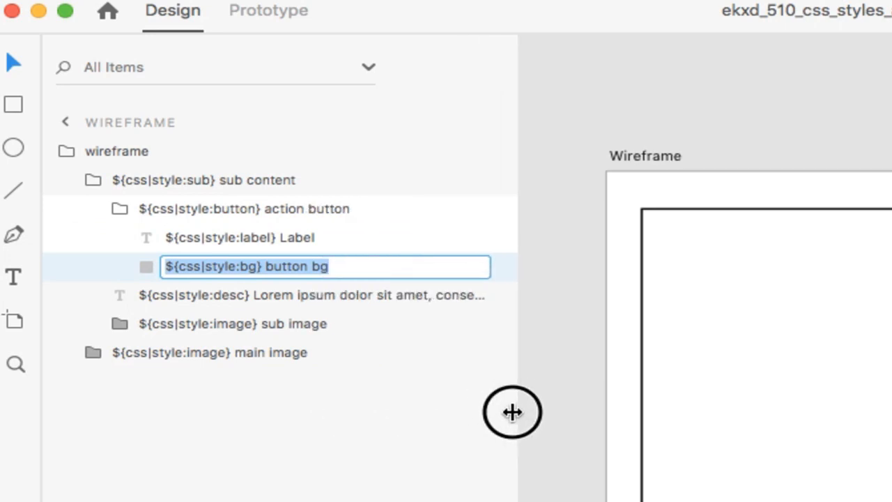
Step: Select the Lorem ipsum description layer in sub content and expand the sub image group to inspect its layers
click(213, 297)
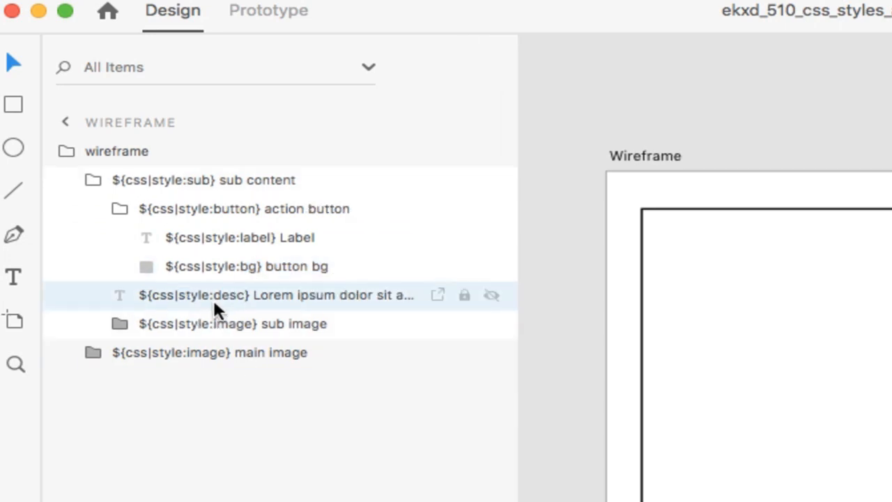
click(197, 322)
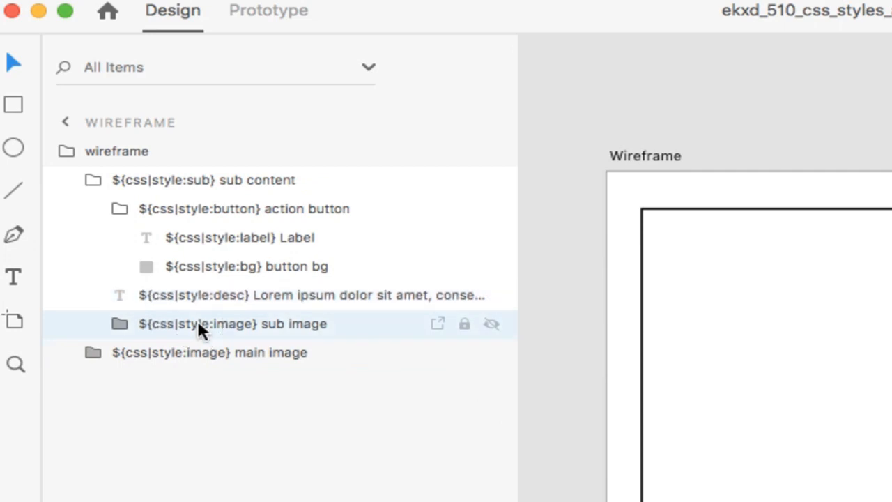
click(117, 323)
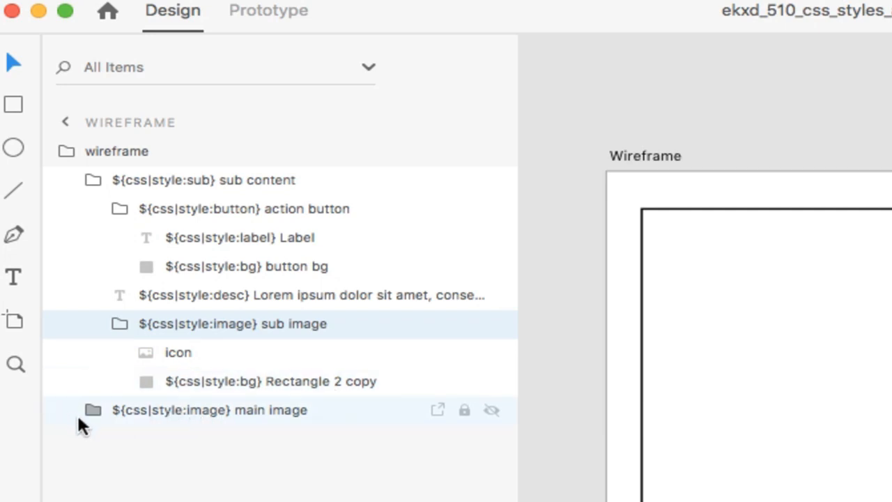
Step: Expand the main image group and inspect its layers, including the contents of the nav subgroup
click(115, 410)
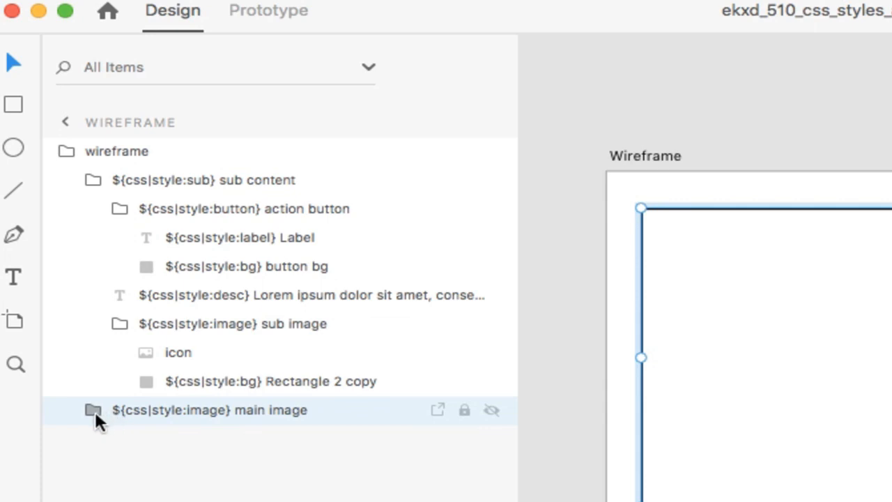
click(94, 409)
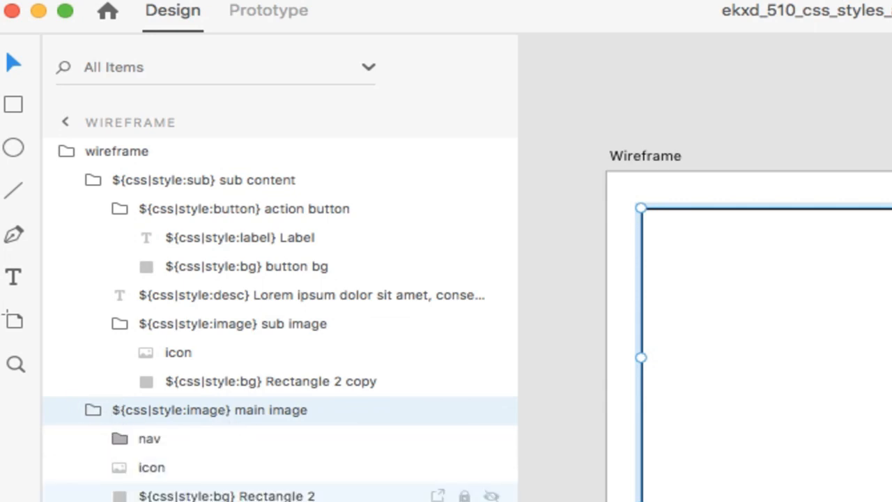
click(111, 438)
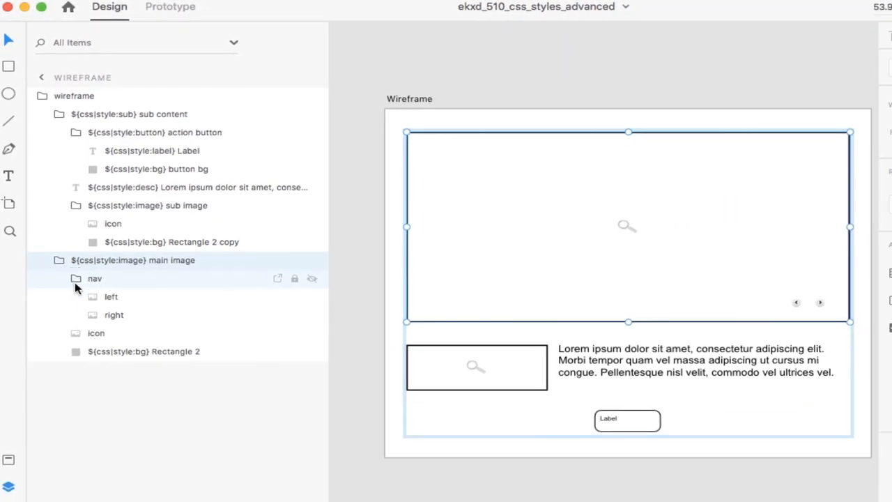
click(89, 331)
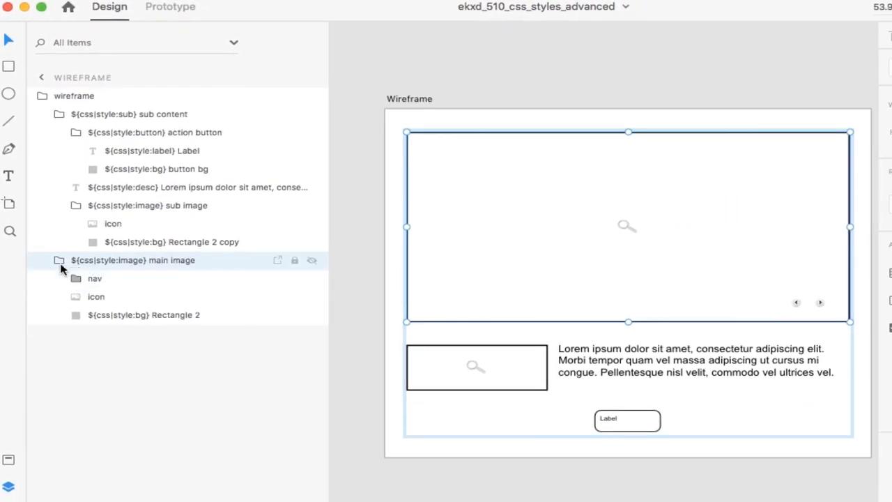
Step: Collapse the main image, sub image, action button and sub content groups in the wireframe's layer list
click(70, 309)
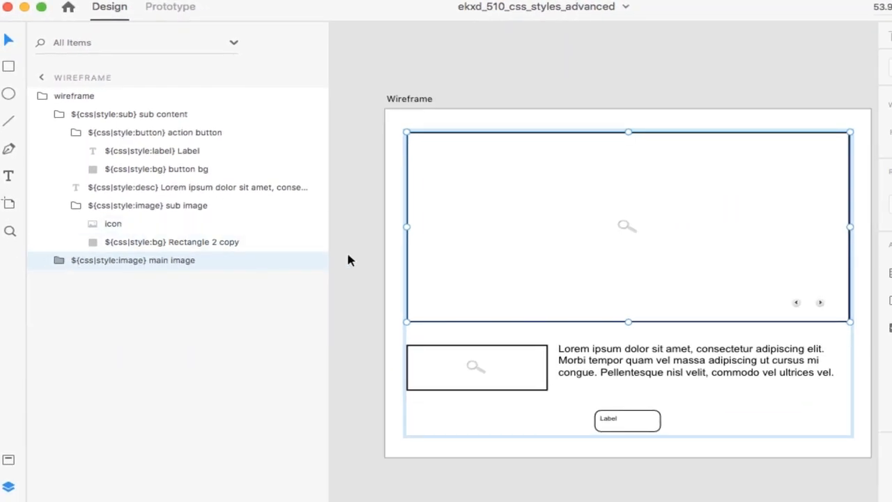
click(76, 205)
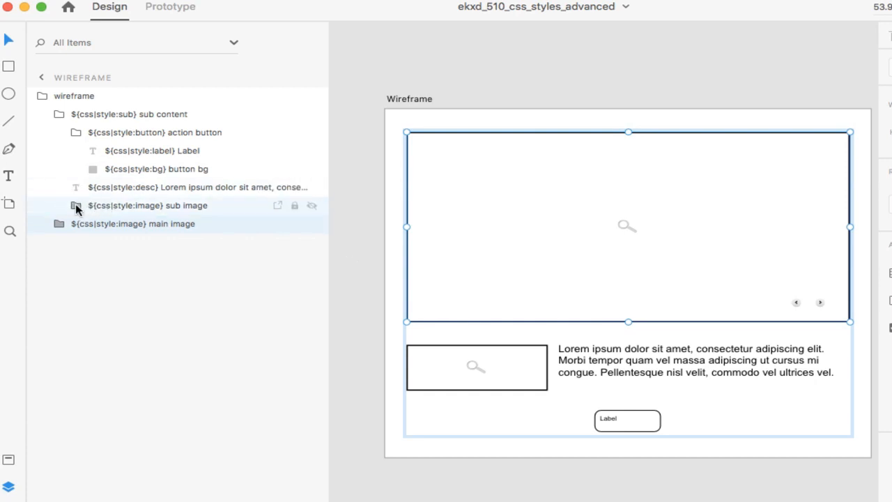
click(76, 132)
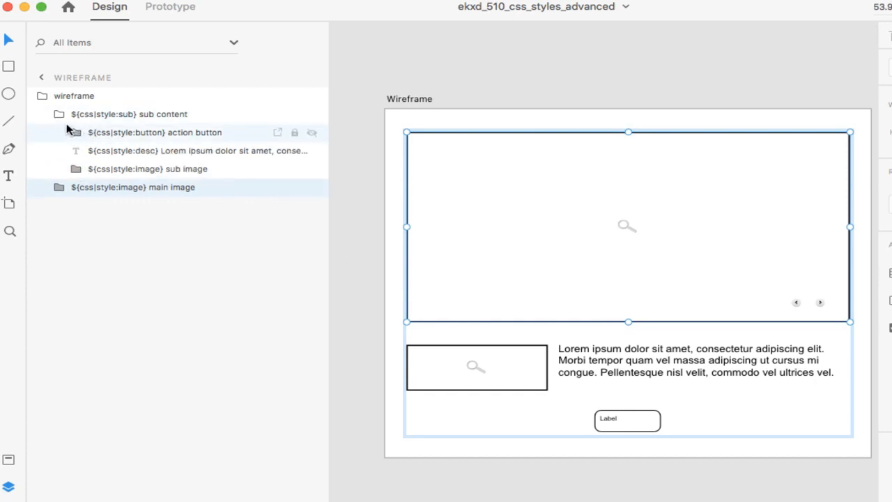
click(60, 115)
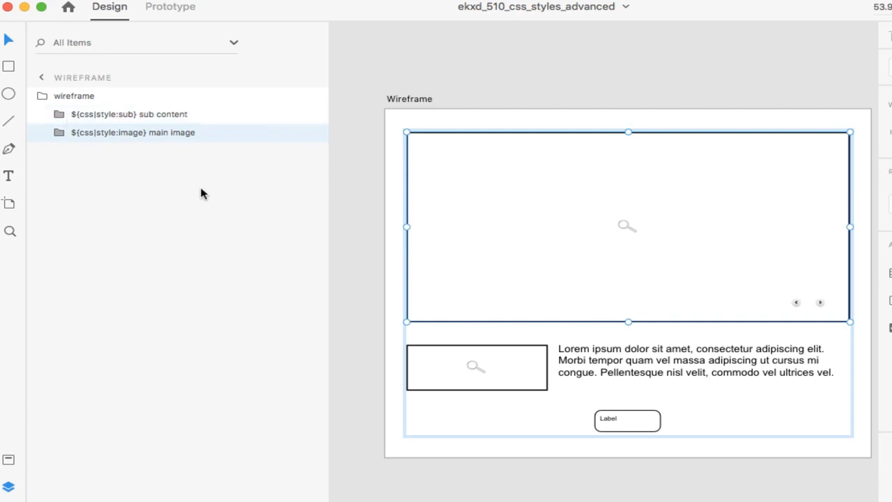
Step: Select the css style info group on the pasteboard and collapse the theme and style groups inside ${css|styles}
click(511, 89)
scroll(512, 88, up, 10)
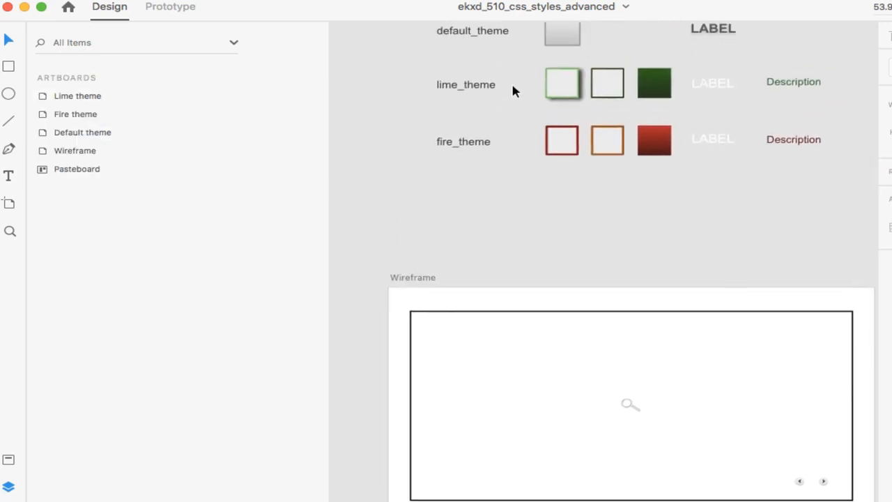
click(474, 112)
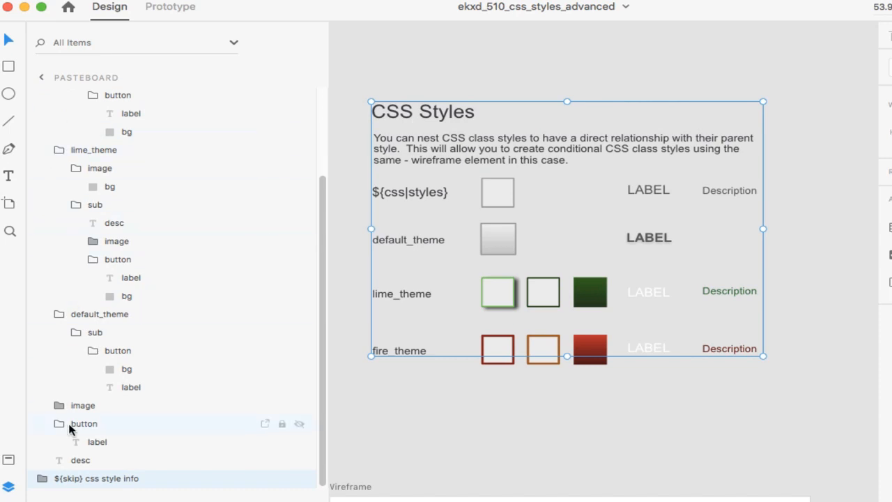
scroll(68, 418, up, 1)
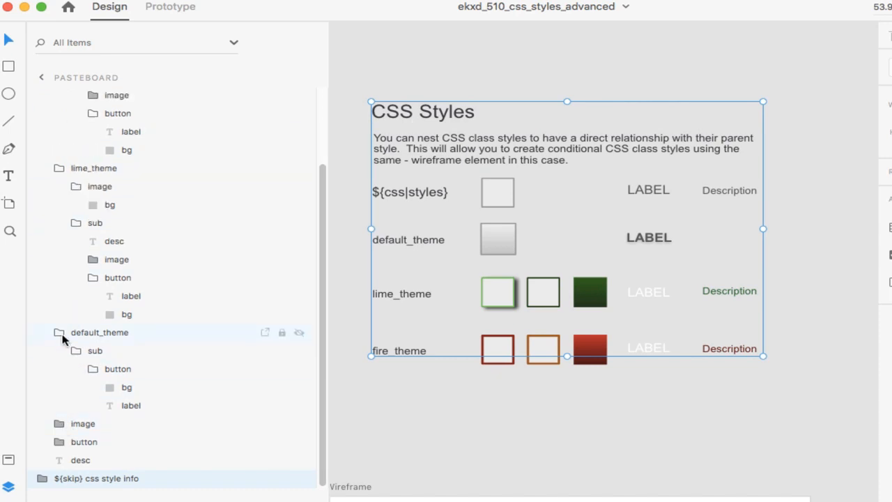
scroll(61, 332, up, 3)
click(59, 242)
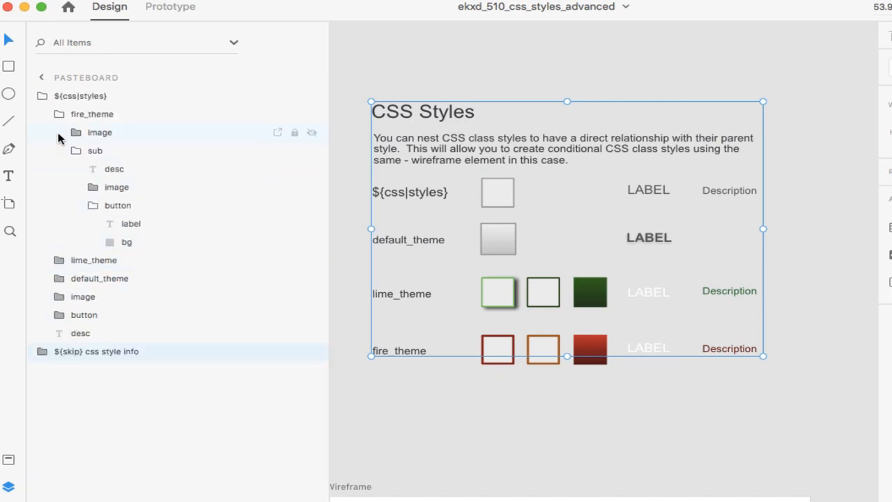
click(61, 114)
click(43, 95)
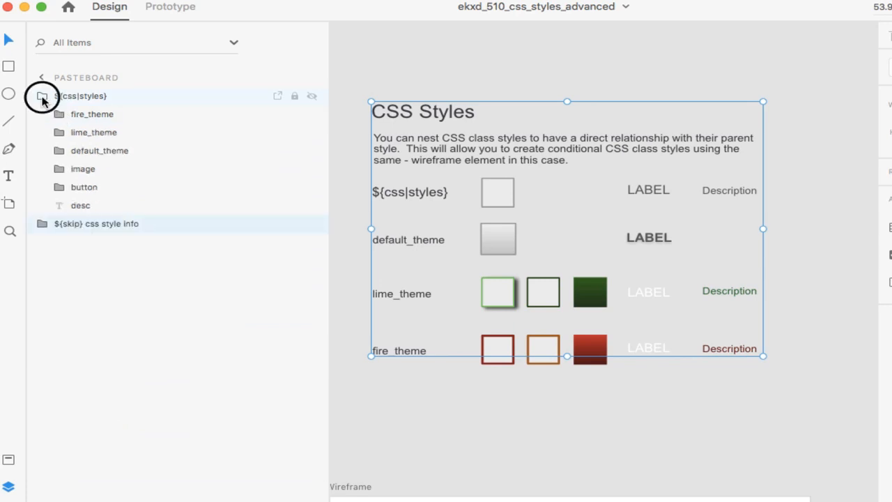
Step: Select the ${css|styles} group for comparison, and temporarily hide the ${skip} css style info group before showing it again
click(93, 95)
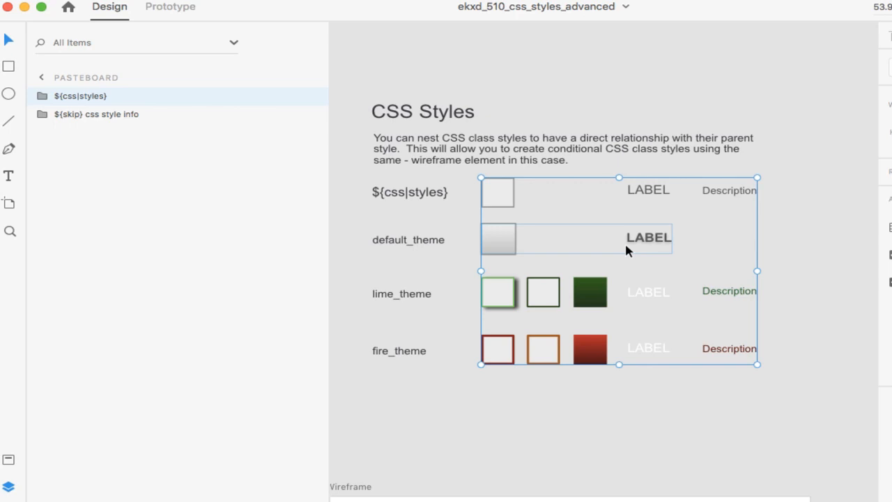
click(94, 122)
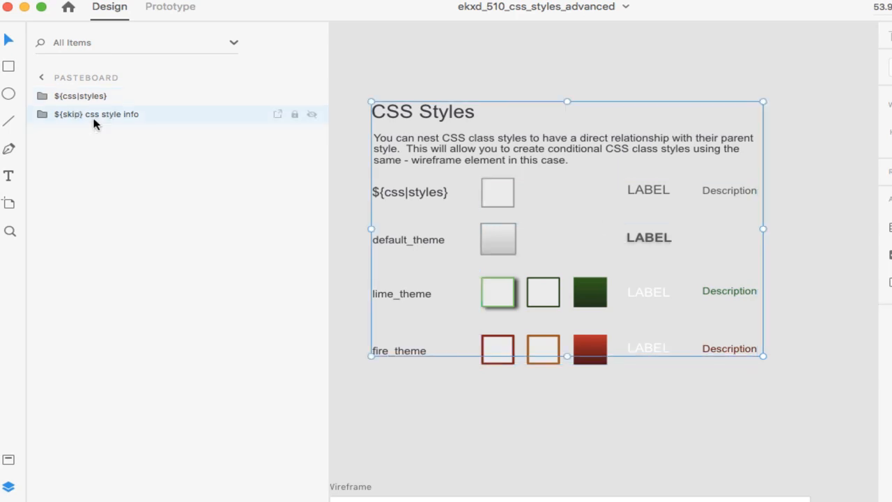
click(312, 115)
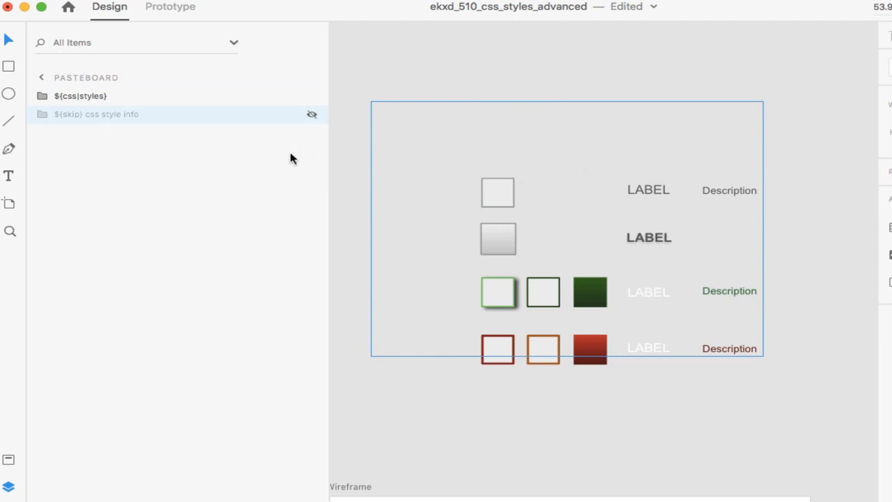
click(312, 116)
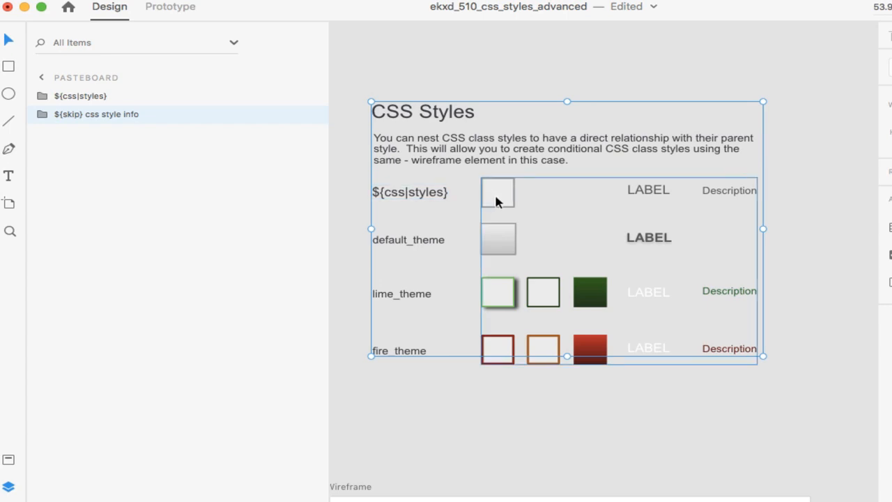
Step: Expand ${css|styles} and inspect its base styles: desc, the button's label and the image's bg
click(39, 95)
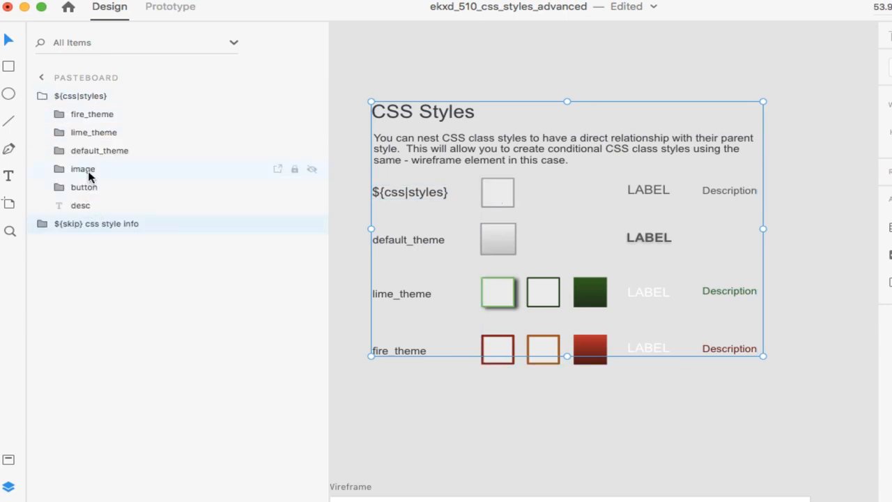
click(77, 206)
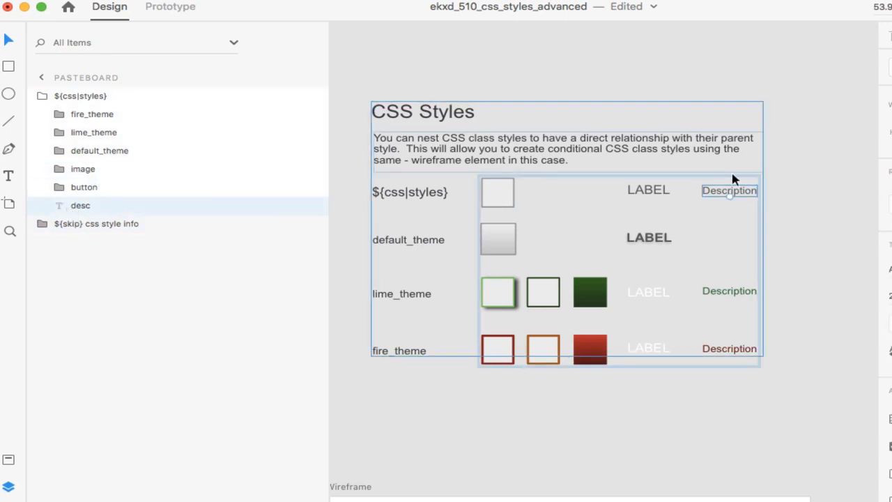
click(652, 194)
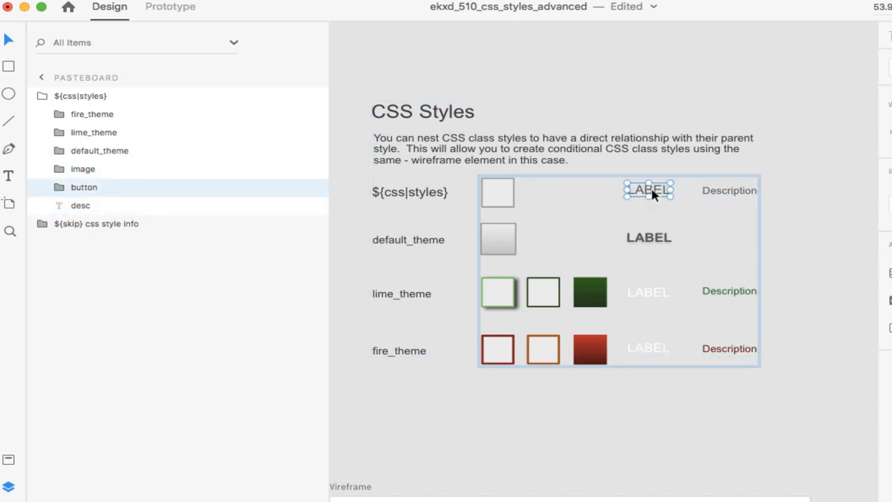
click(58, 188)
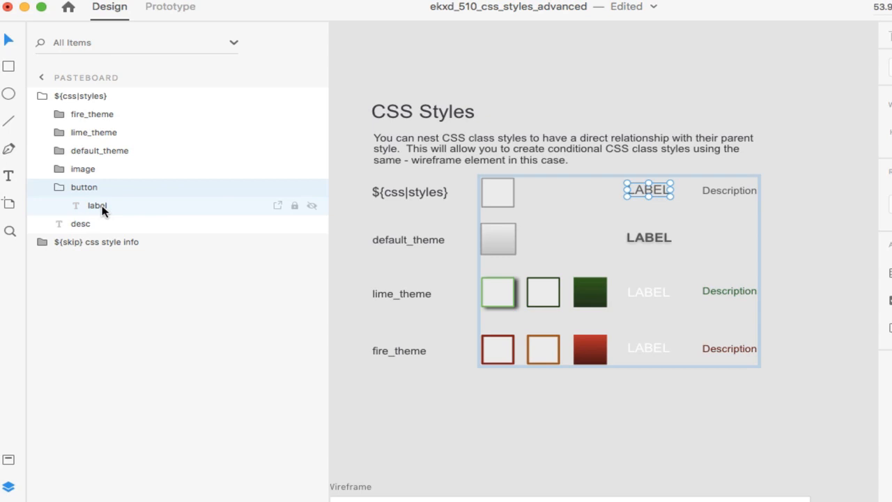
click(60, 172)
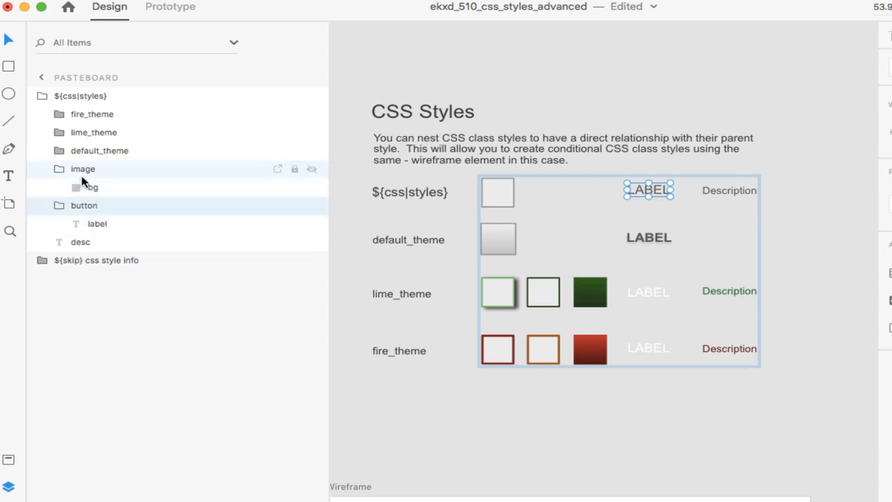
click(90, 188)
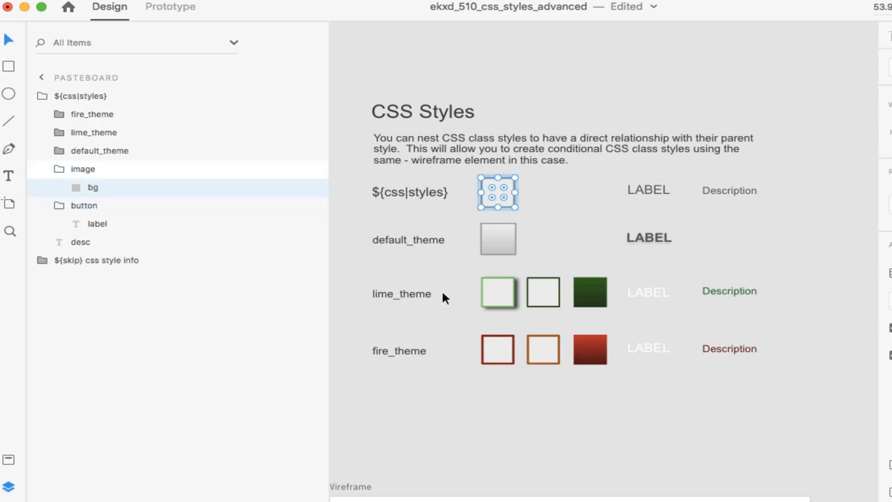
Step: Collapse the base image and button groups, and open default_theme to review its nested sub group and select the theme
click(59, 170)
click(60, 196)
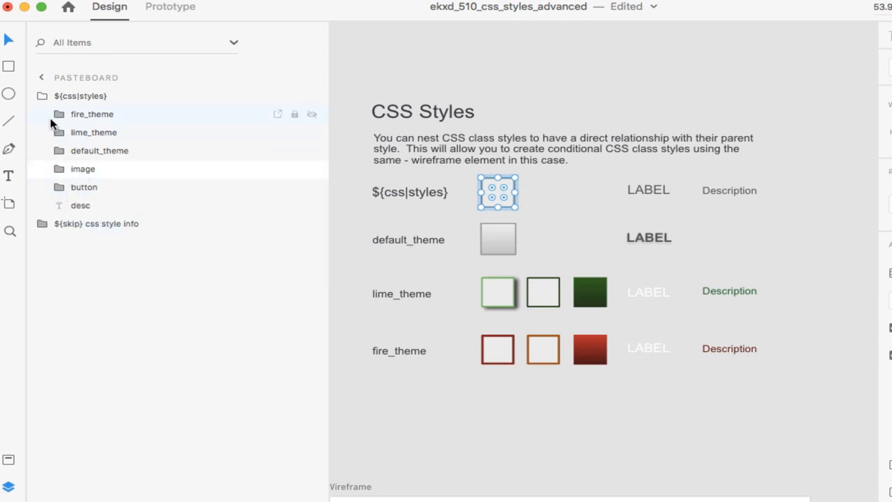
click(60, 151)
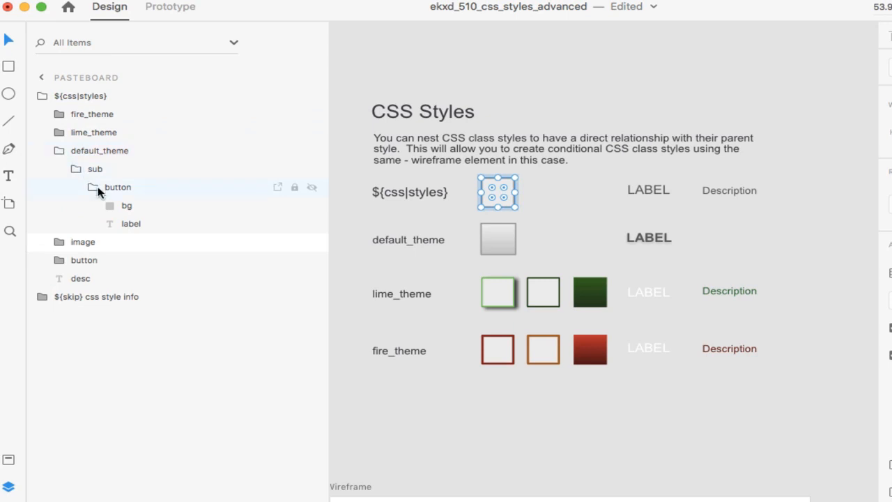
click(92, 187)
click(75, 169)
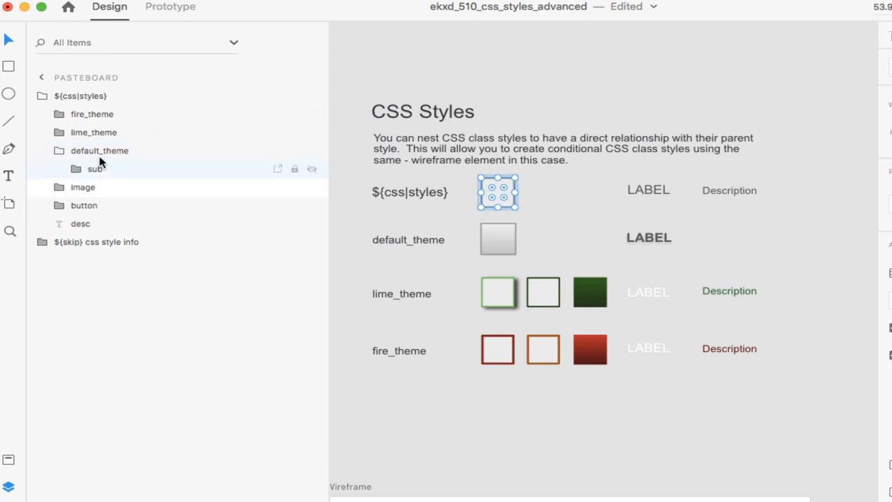
click(102, 155)
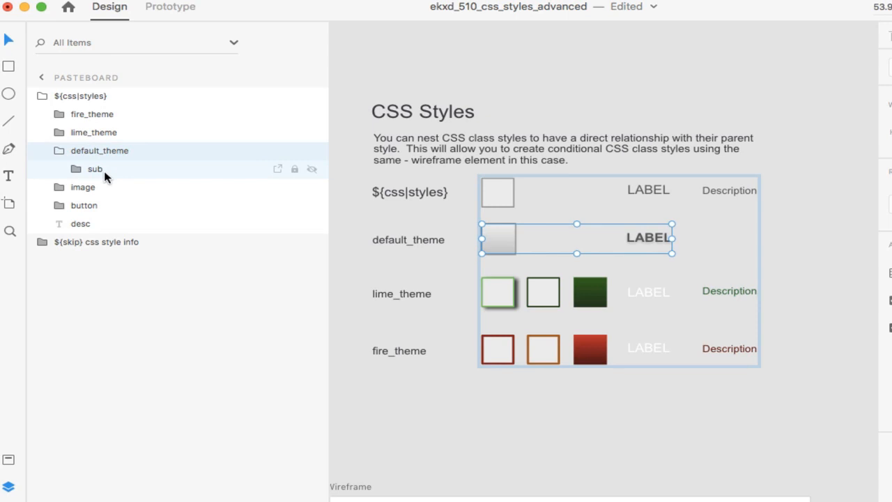
Step: Select the Rectangle 2 background of the Wireframe artboard's main image and expand sub content to compare their style tags
scroll(446, 394, down, 5)
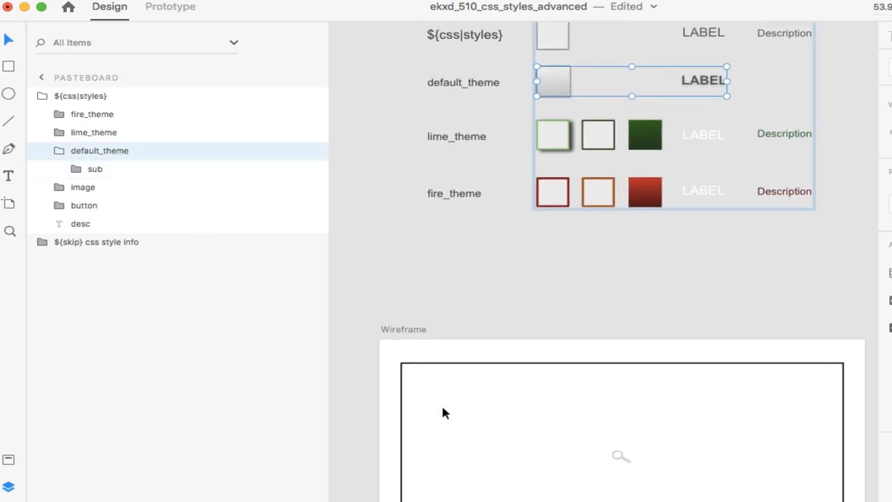
scroll(442, 411, down, 4)
click(442, 411)
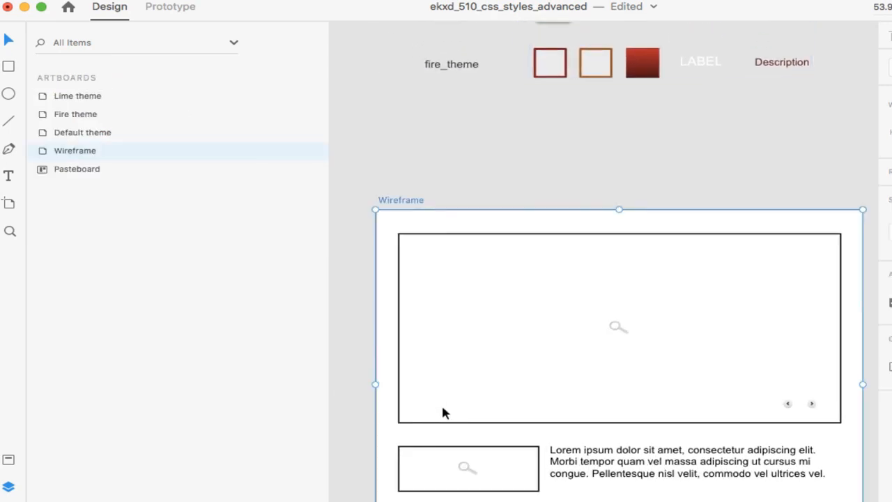
double_click(421, 240)
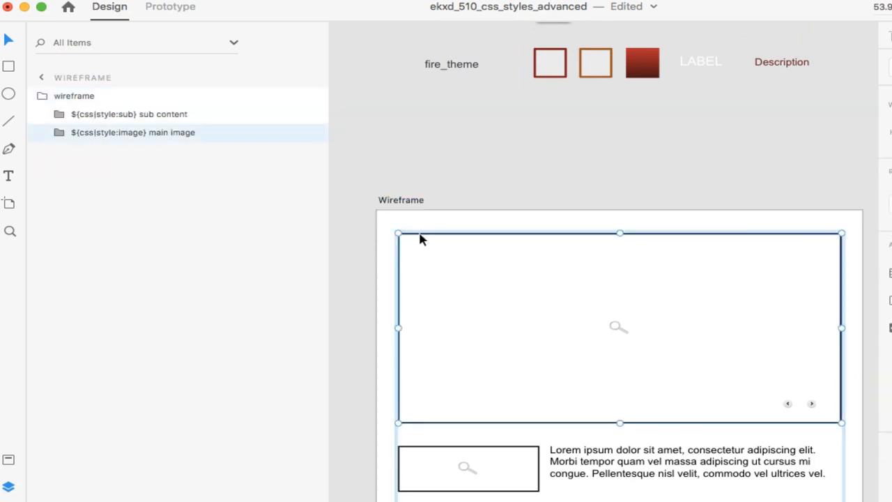
double_click(421, 241)
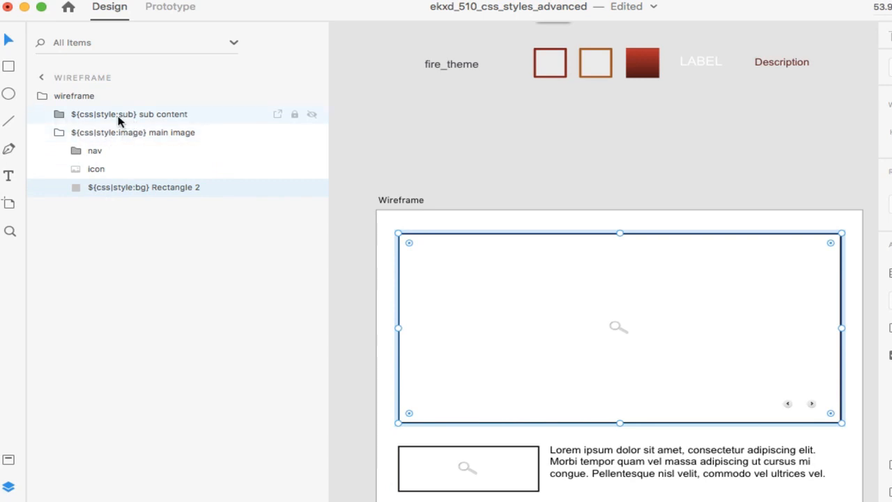
click(60, 117)
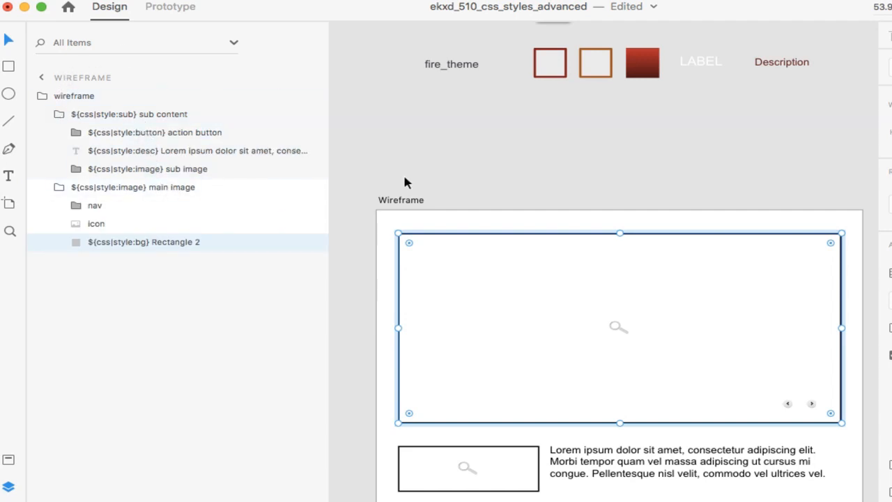
Step: Return to the pasteboard styles and select the bg layer in default_theme's sub button group
scroll(566, 92, up, 5)
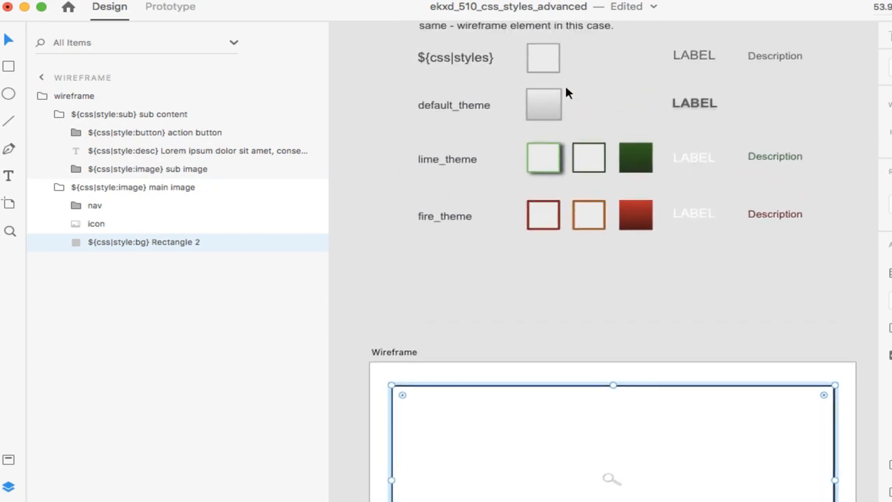
click(541, 106)
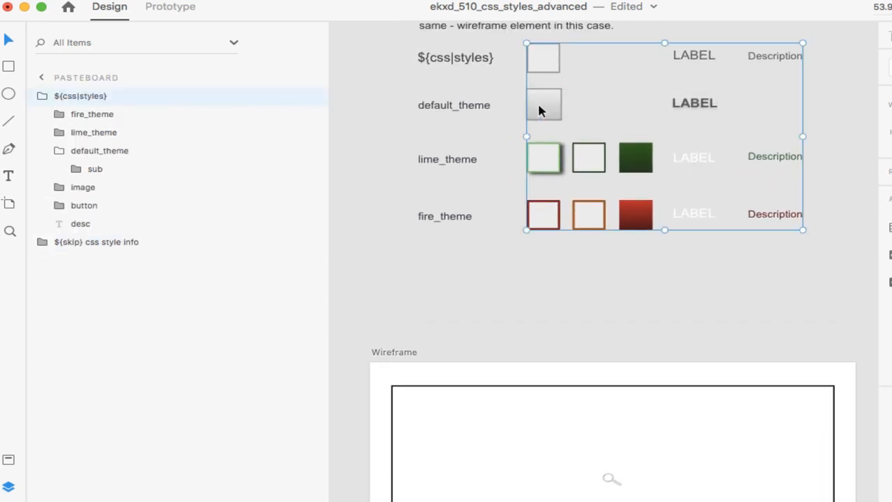
click(79, 169)
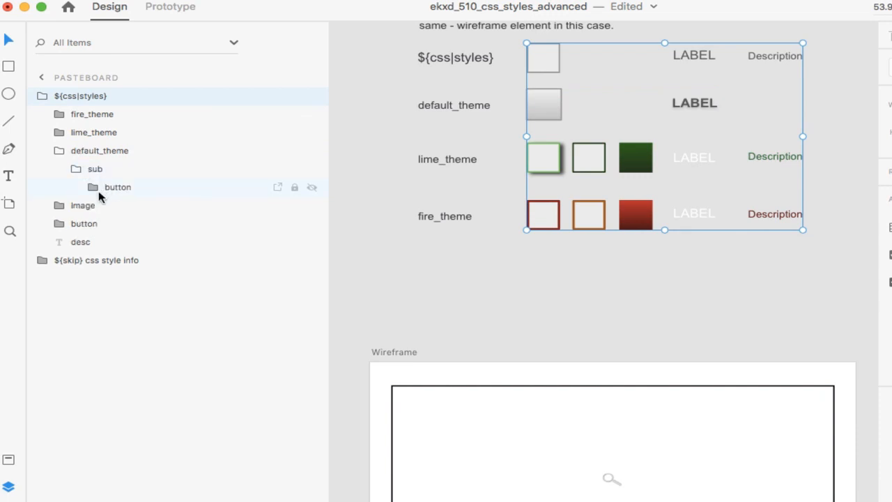
click(92, 189)
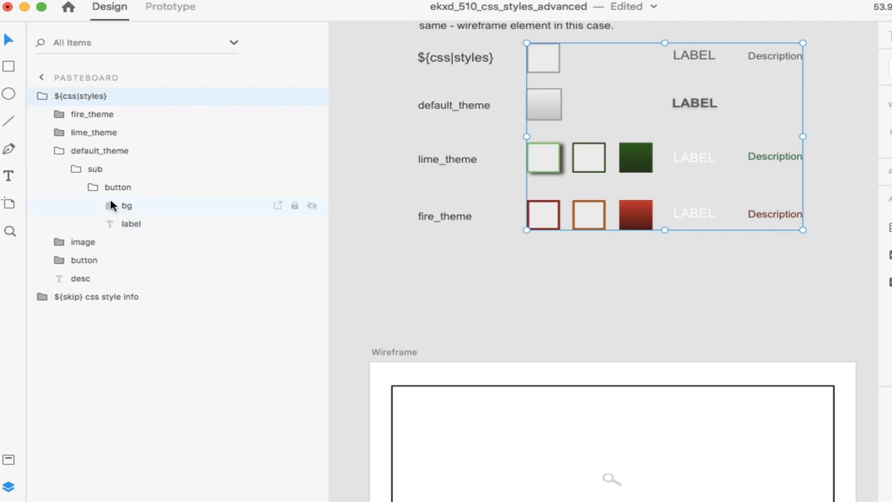
click(111, 206)
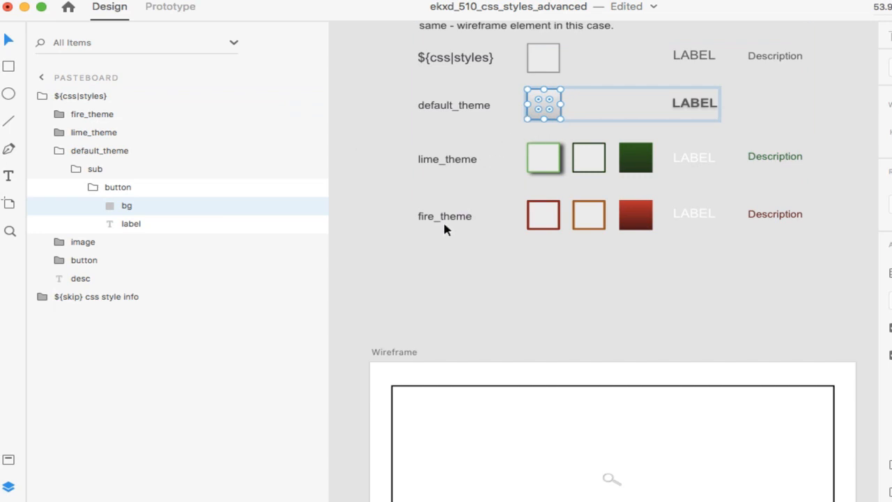
Step: Collapse default_theme and expand fire_theme to view its image and sub groups, keeping sub collapsed
click(60, 151)
click(60, 114)
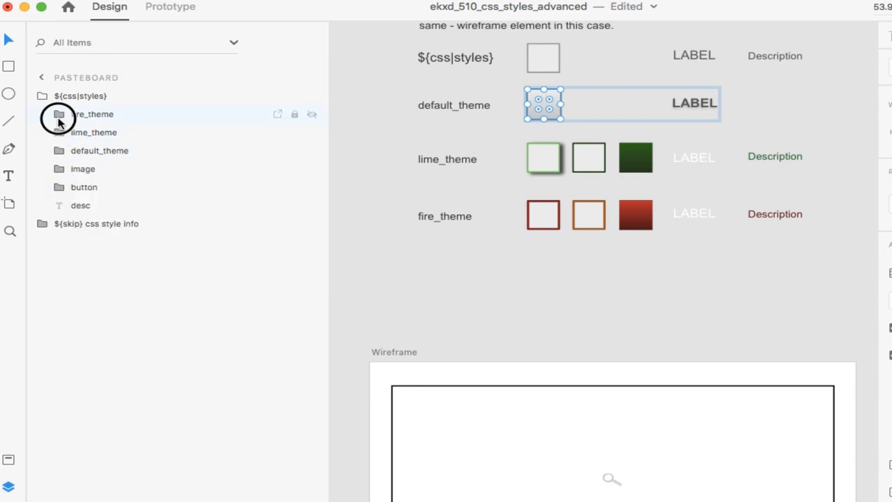
click(78, 153)
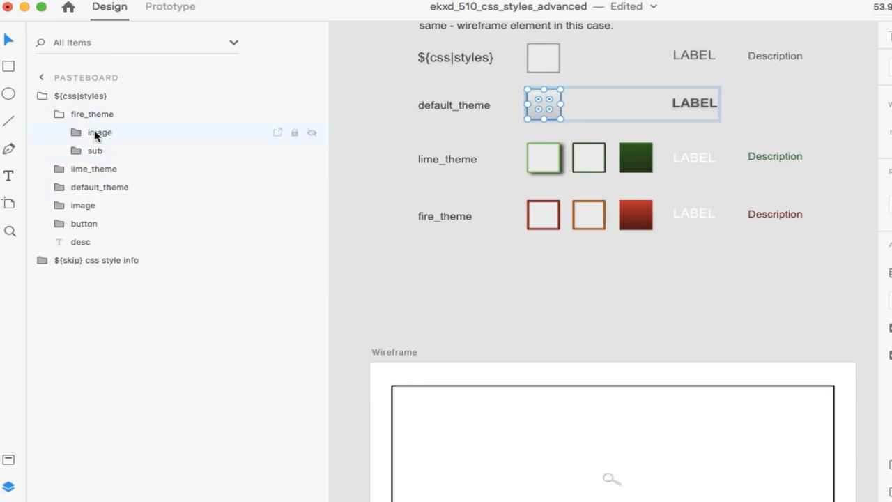
Step: Expand fire_theme's image group to select its bg layer, and collapse the group again
click(75, 136)
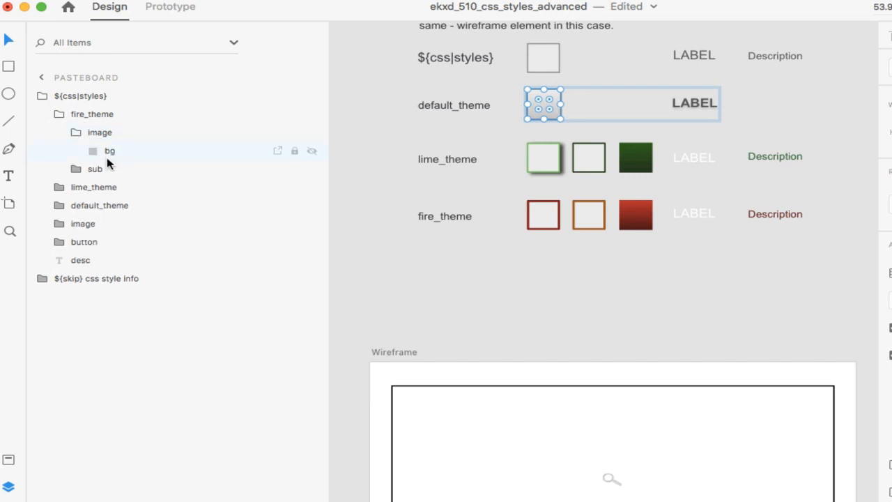
click(98, 156)
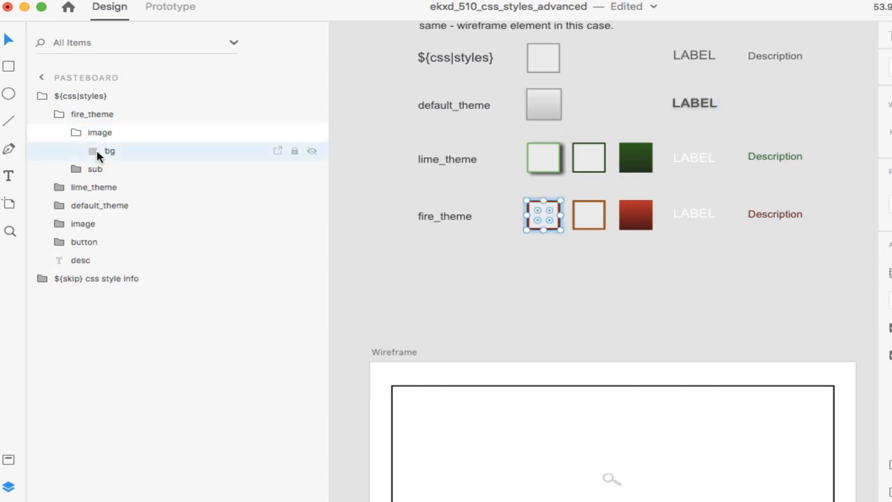
click(76, 134)
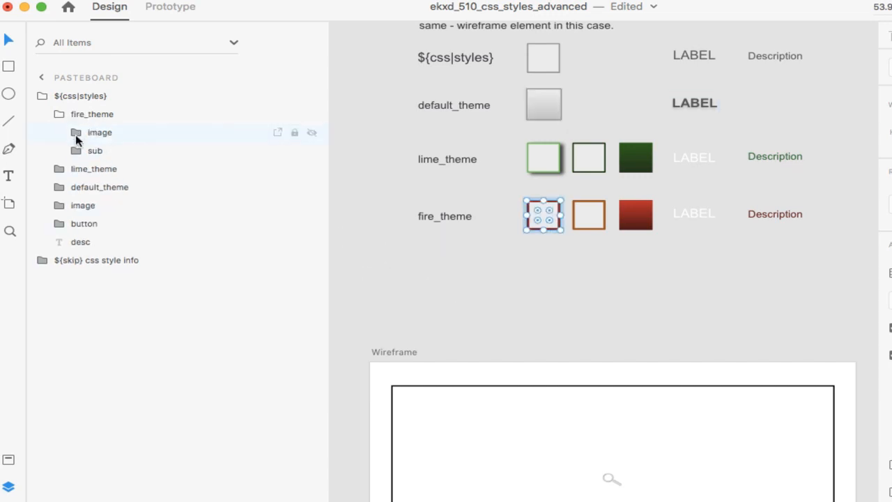
Step: Expand fire_theme's sub group and select its desc text, its image group and that group's bg layer
click(76, 153)
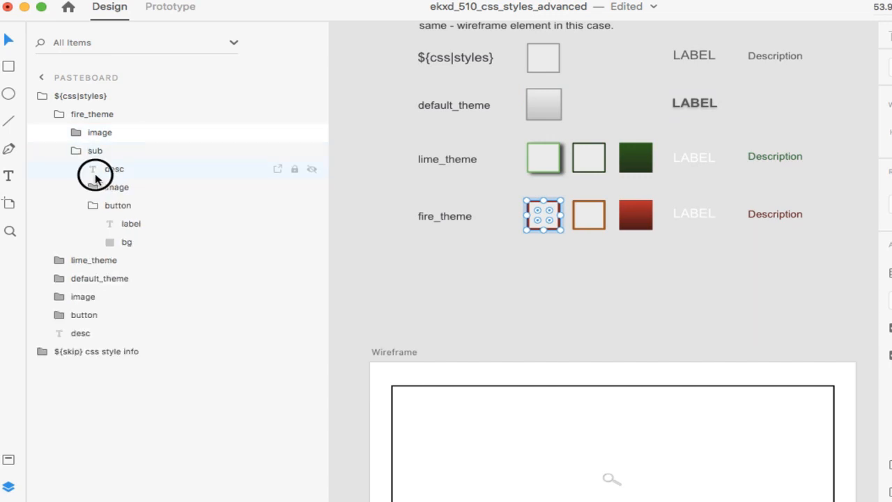
click(95, 176)
click(95, 186)
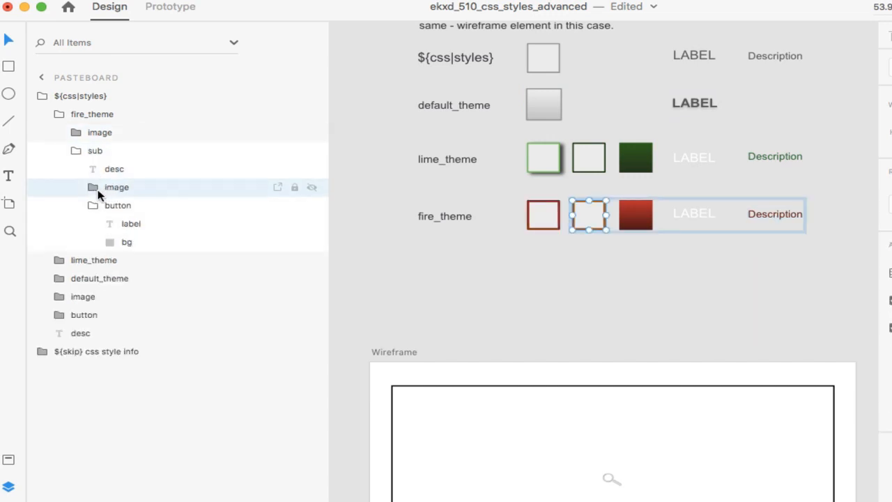
click(92, 188)
click(110, 207)
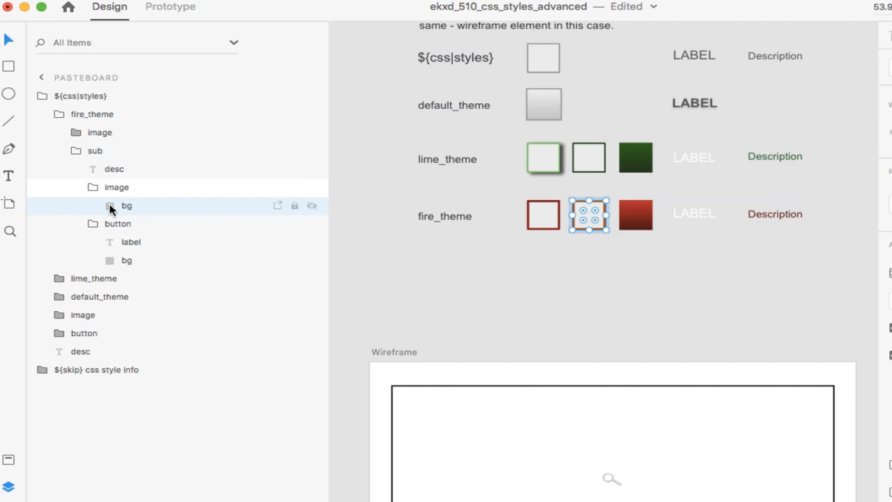
Step: Collapse and reopen the button group in fire_theme's sub group, selecting its label and bg layers in turn
click(94, 227)
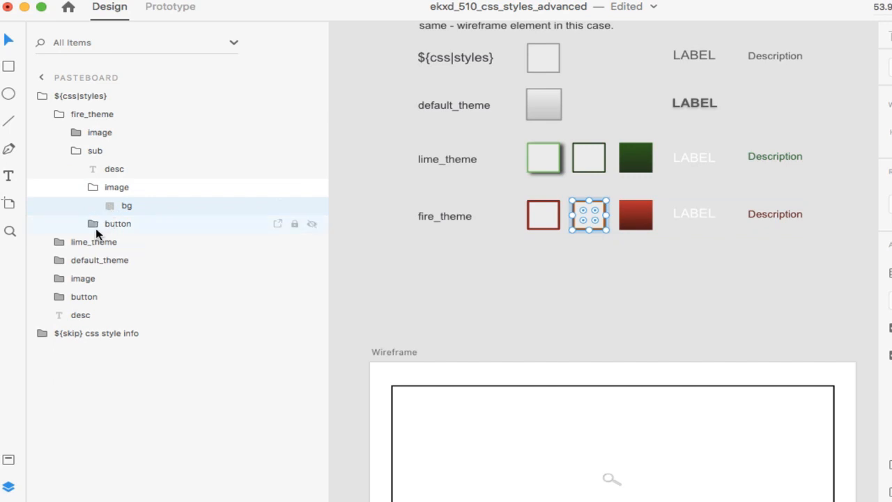
click(95, 227)
click(101, 242)
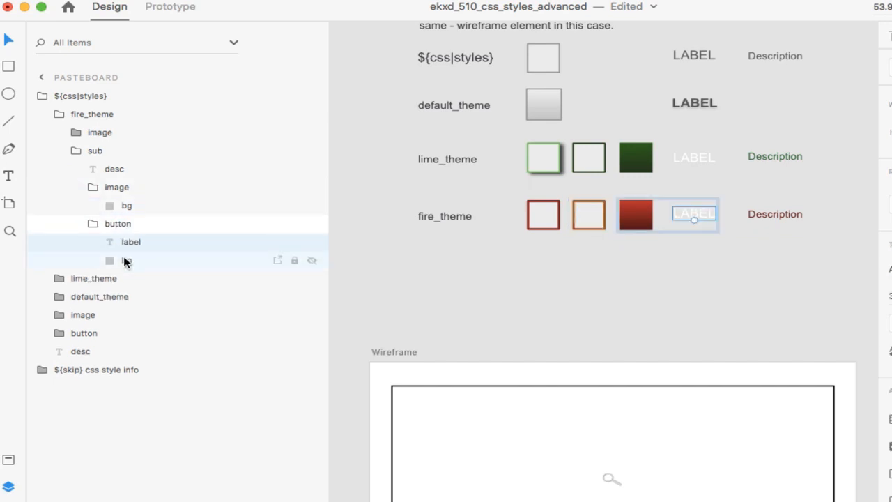
click(126, 261)
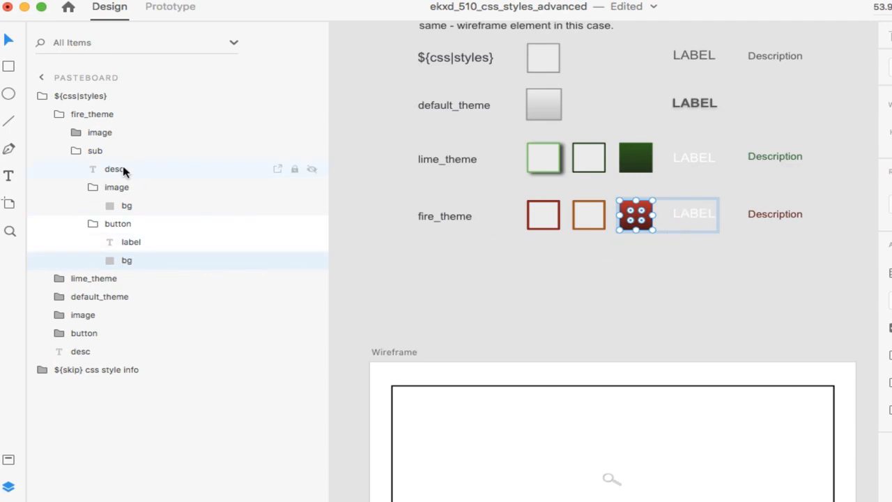
Step: Collapse fire_theme and expand lime_theme to select the bg layer of its image group
click(77, 150)
click(59, 115)
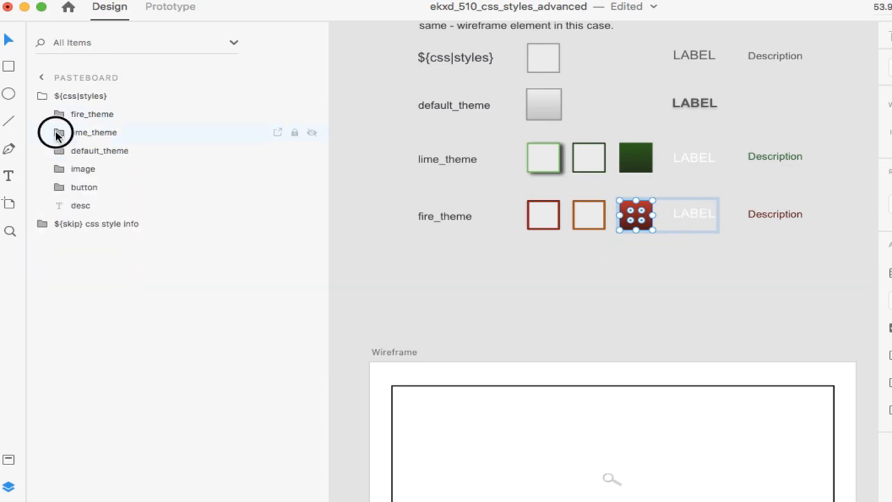
click(58, 132)
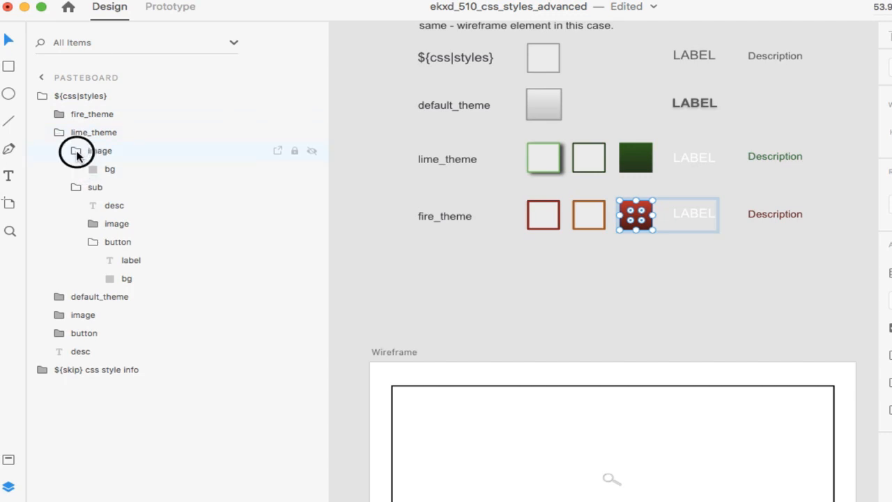
click(76, 151)
click(76, 151)
click(93, 168)
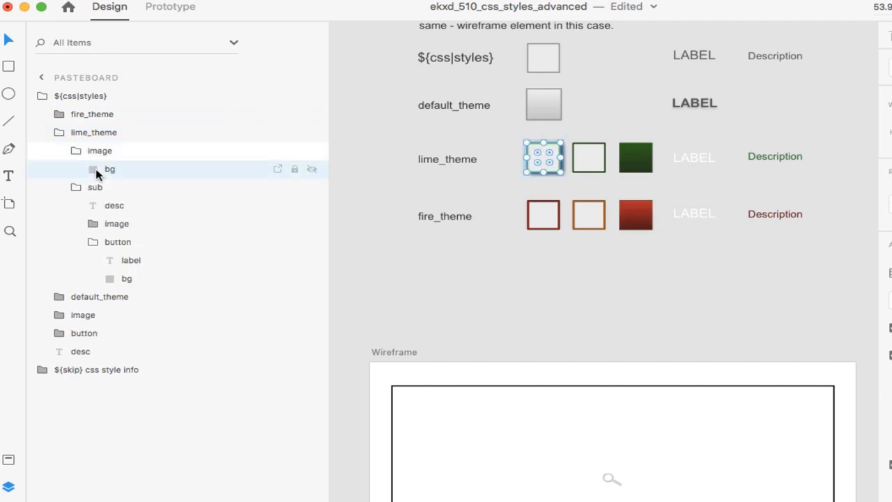
Step: Select the desc text, the image group with its bg, and the button group's bg in lime_theme's sub group
click(113, 207)
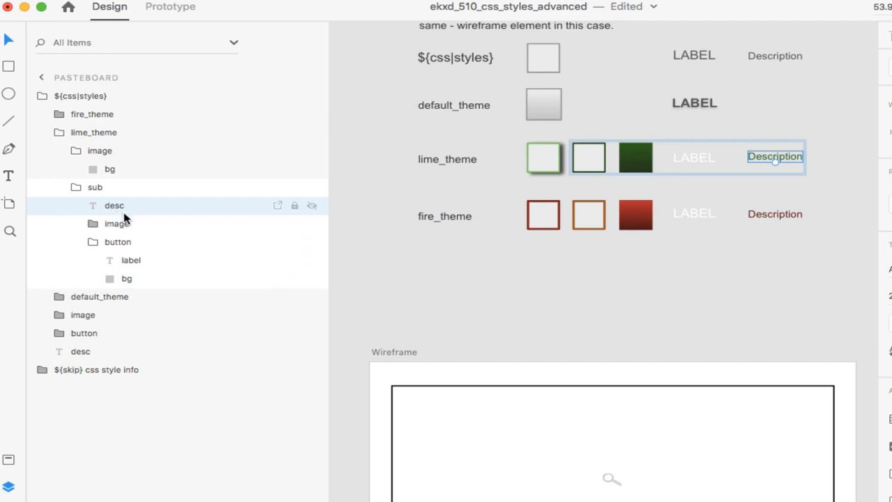
click(124, 225)
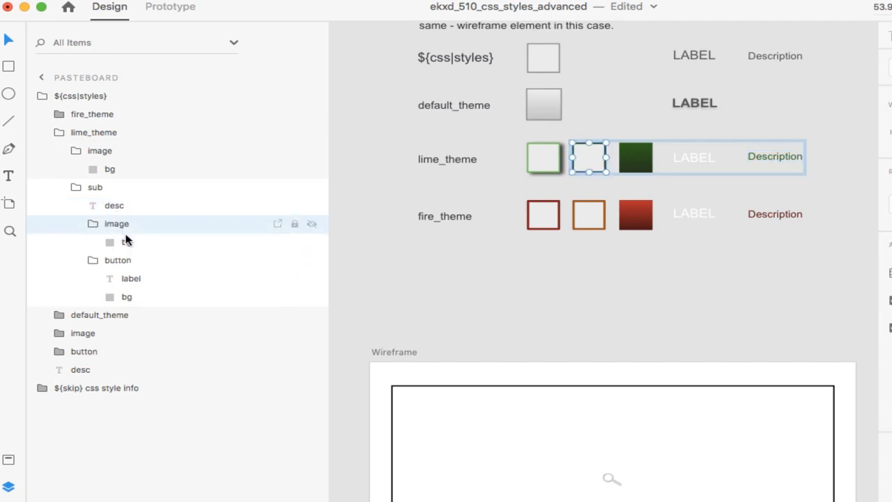
click(126, 241)
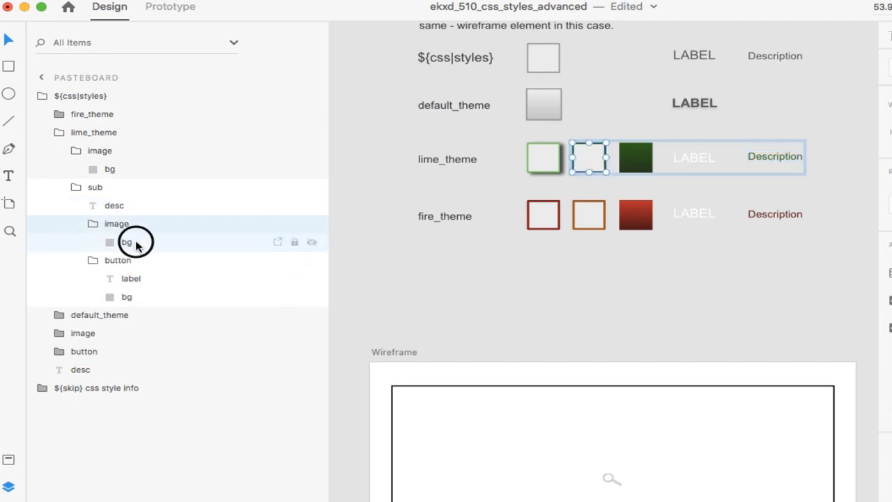
click(151, 292)
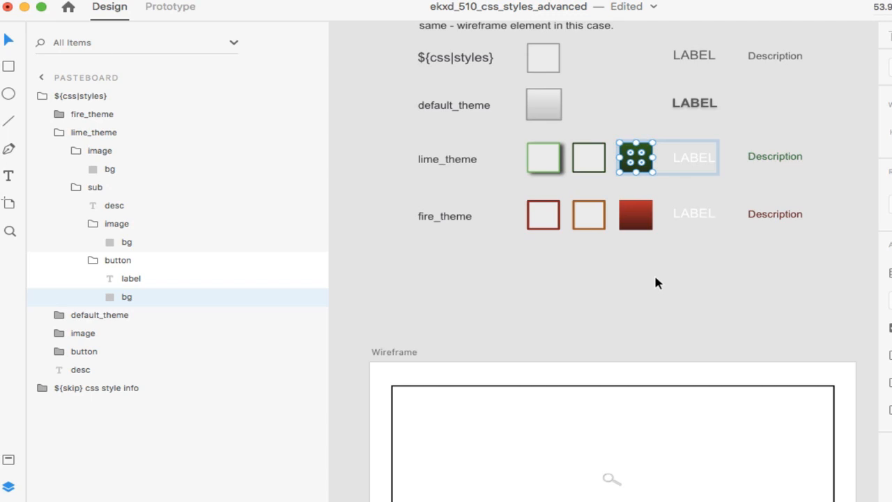
Step: Compare the Wireframe artboard with the pasteboard's theme styles and collapse the lime_theme group
scroll(547, 305, down, 10)
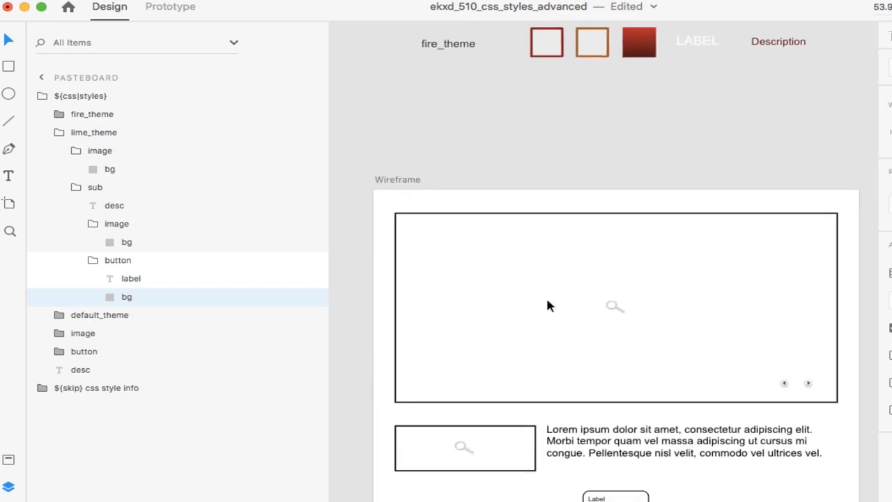
scroll(547, 305, down, 1)
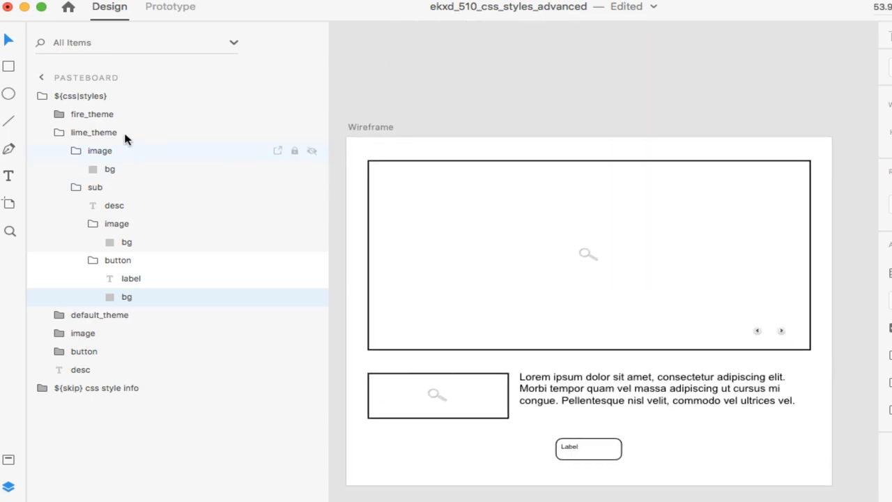
click(59, 135)
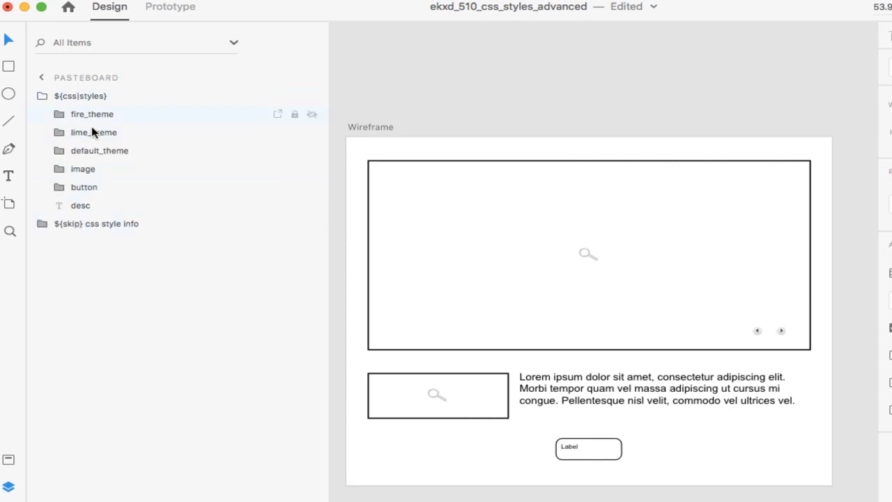
scroll(466, 72, up, 10)
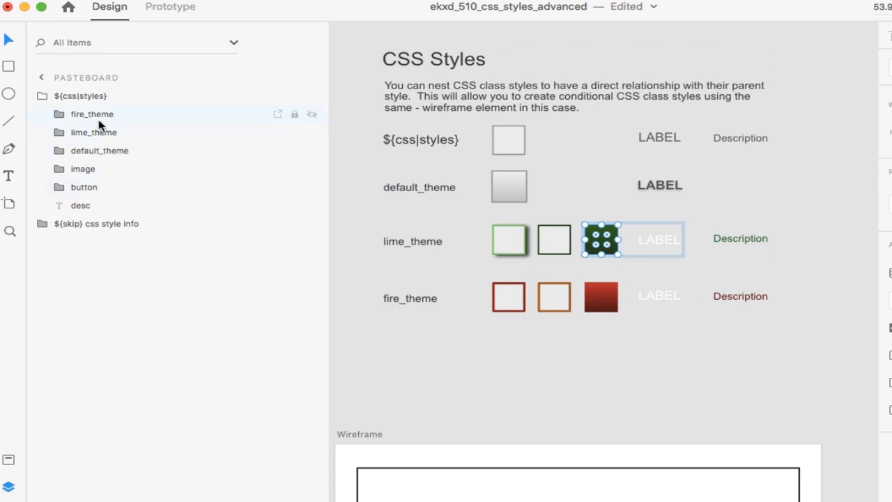
Step: Select the Default theme artboard and its main image group to review the artboard's style tags
scroll(602, 342, down, 5)
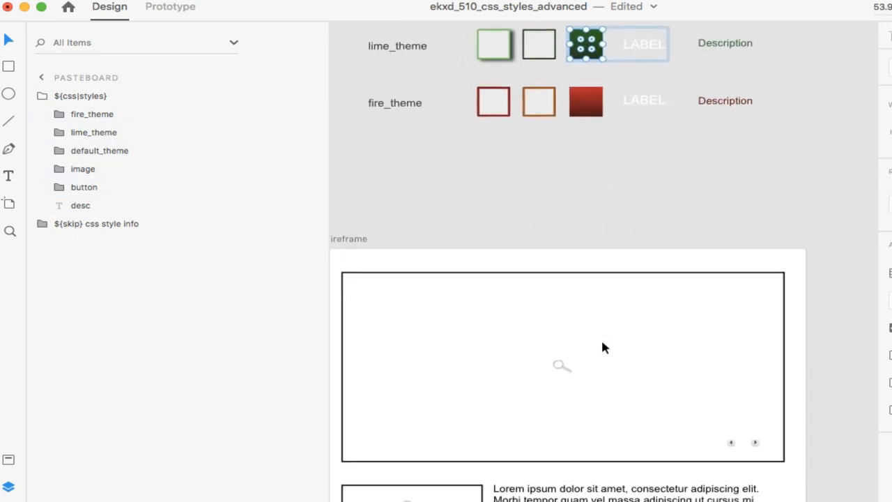
scroll(602, 342, right, 10)
click(560, 260)
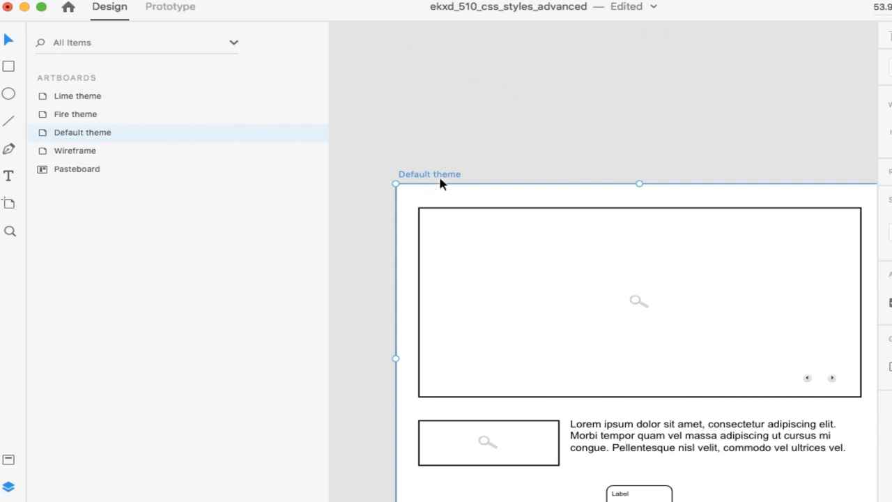
double_click(433, 213)
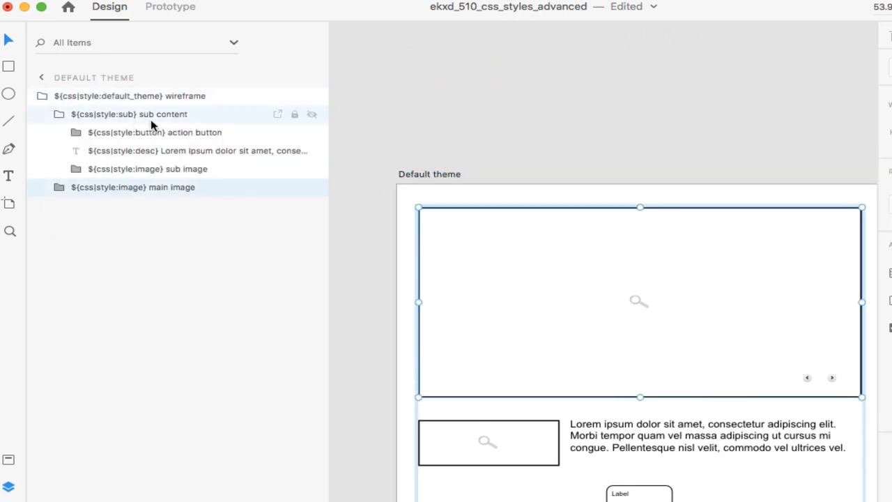
Step: Open the Fire theme artboard's layers and select its wireframe, sub content, action button and desc layers to check their style tags
scroll(834, 394, right, 6)
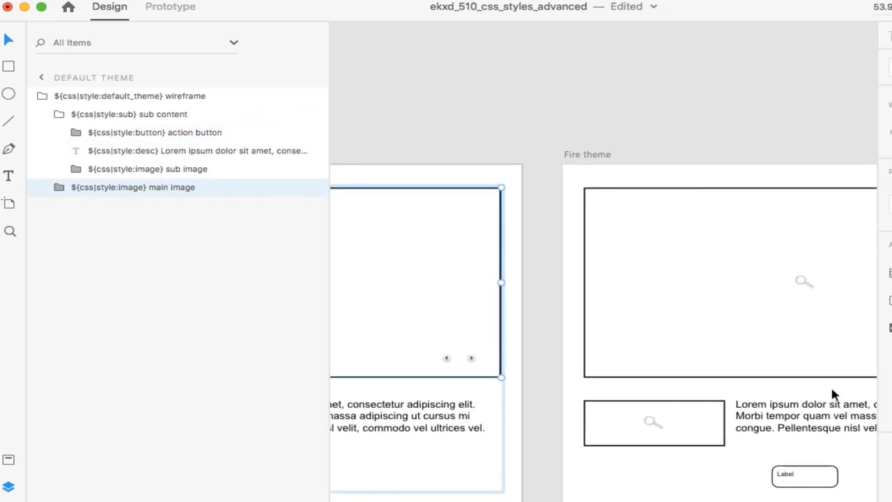
click(581, 156)
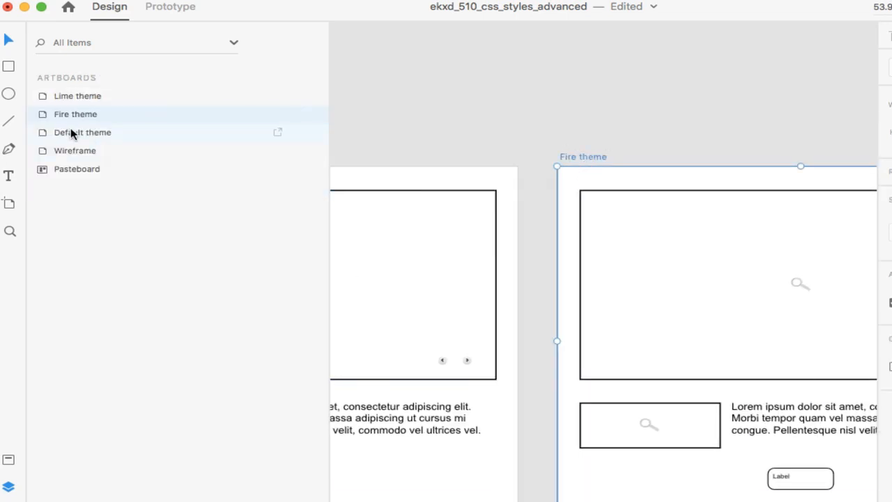
click(43, 114)
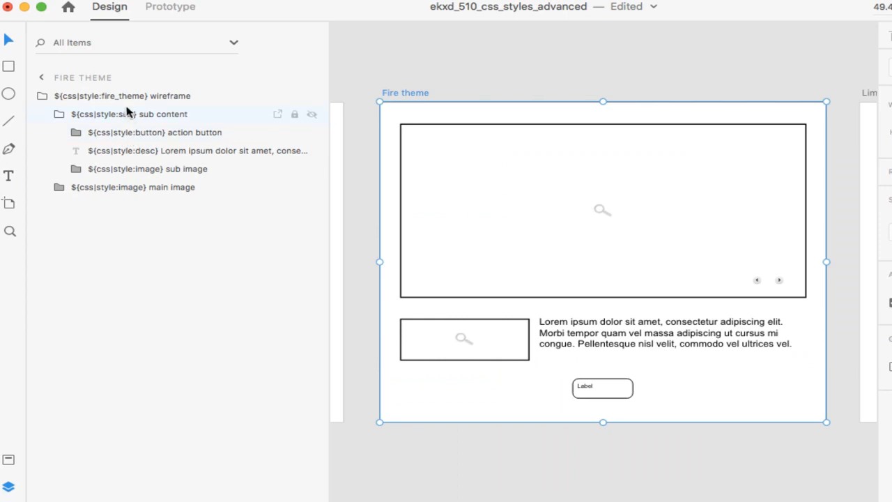
click(124, 95)
click(123, 114)
click(124, 140)
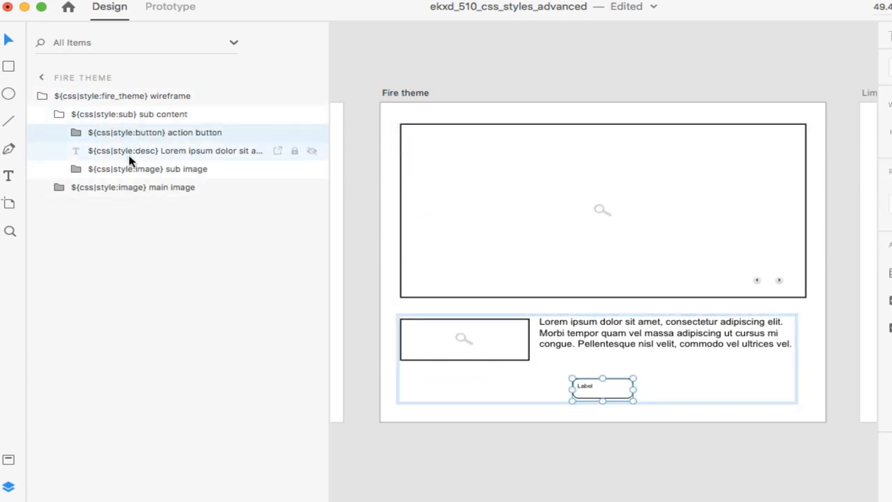
click(129, 153)
Step: Deselect the Fire theme layers and show all four artboards together with the pasteboard styles
click(470, 54)
scroll(470, 56, down, 4)
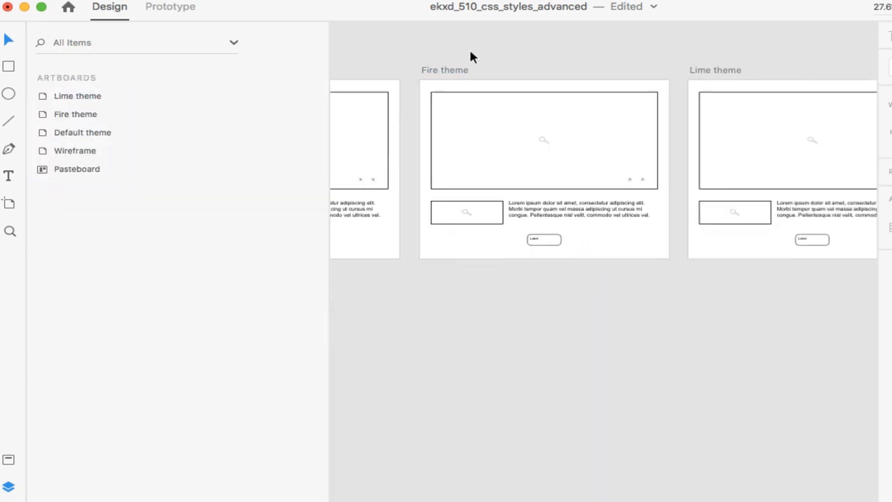
scroll(471, 55, up, 3)
scroll(469, 47, down, 5)
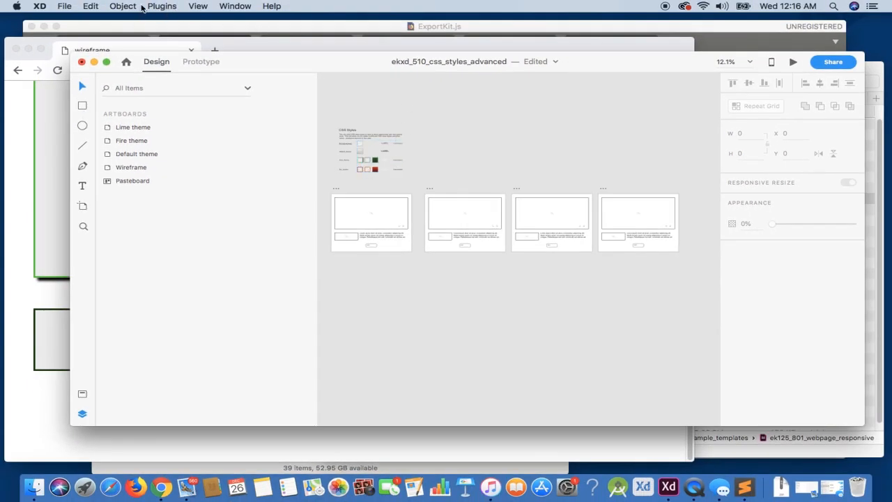
click(154, 6)
mouse_move(198, 6)
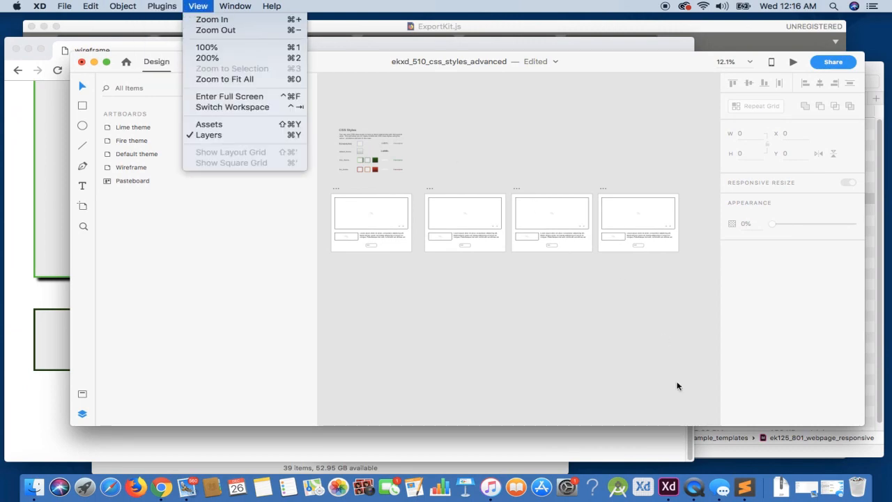
click(739, 458)
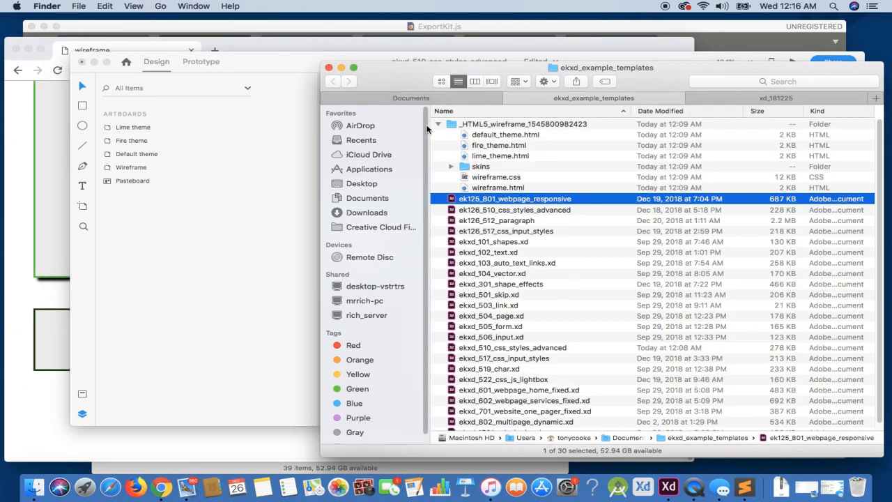
click(438, 124)
click(498, 125)
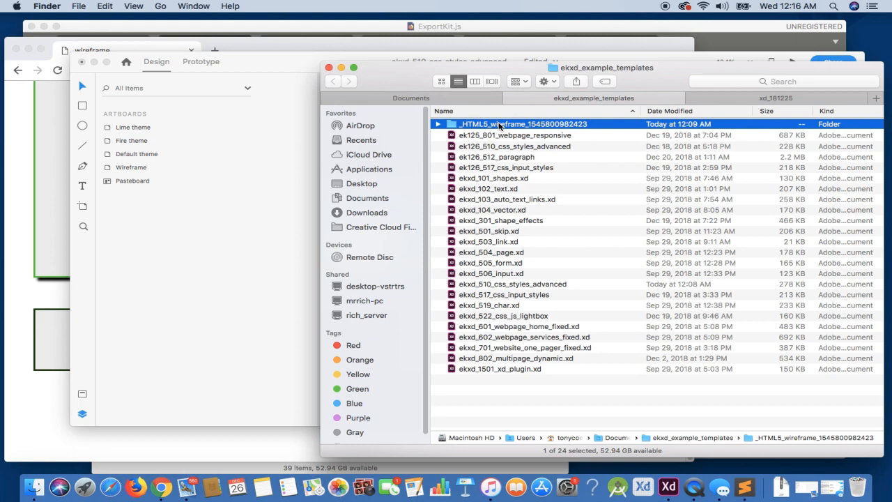
right_click(499, 125)
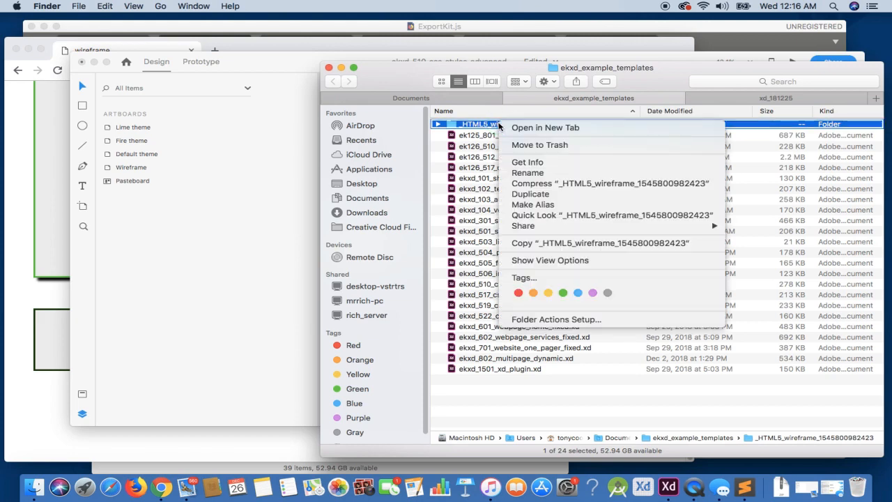
click(512, 144)
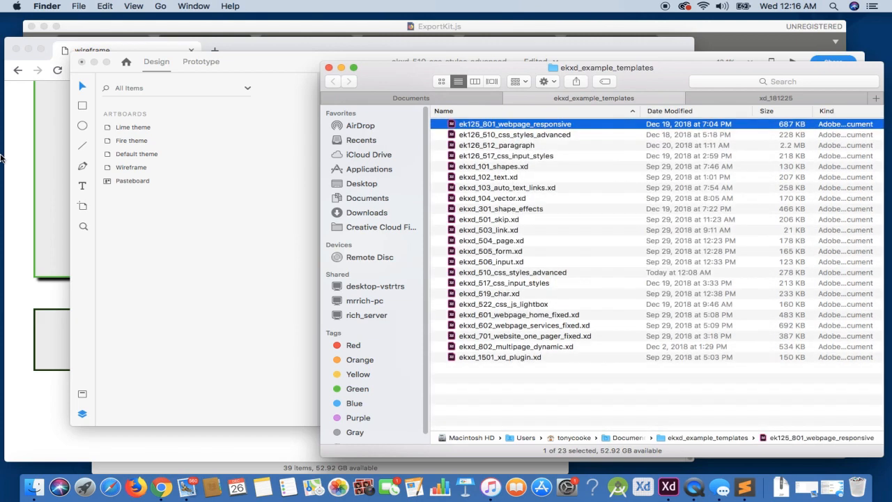
Step: Switch to Chrome, open a blank new tab, close the old wireframe page and return to Finder
click(47, 176)
click(215, 53)
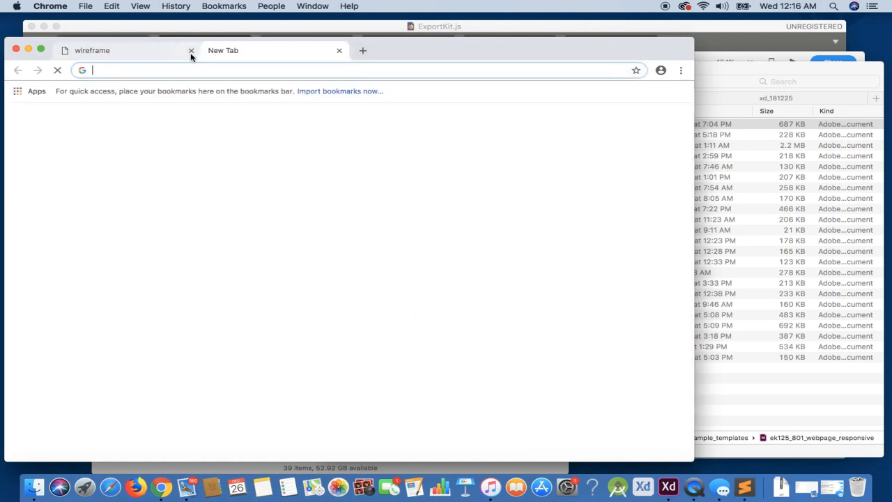
click(726, 72)
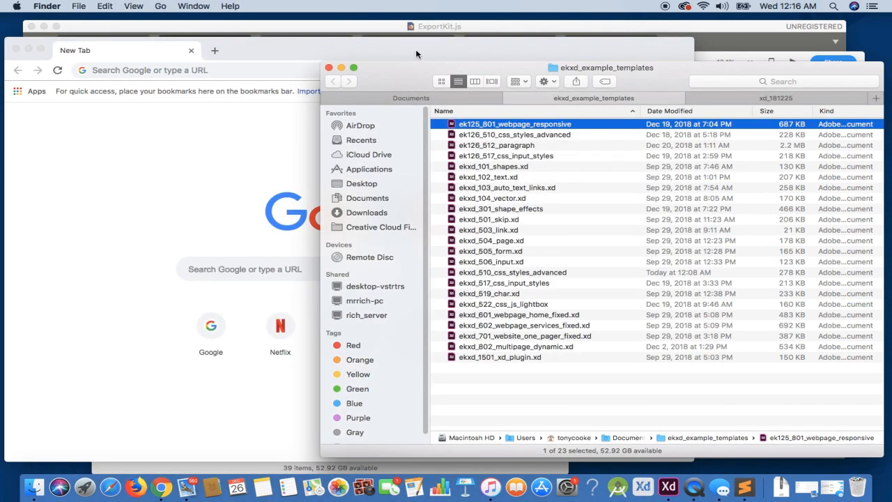
Step: Switch to Adobe XD and copy the image group inside lime_theme's sub group in the pasteboard styles
click(668, 486)
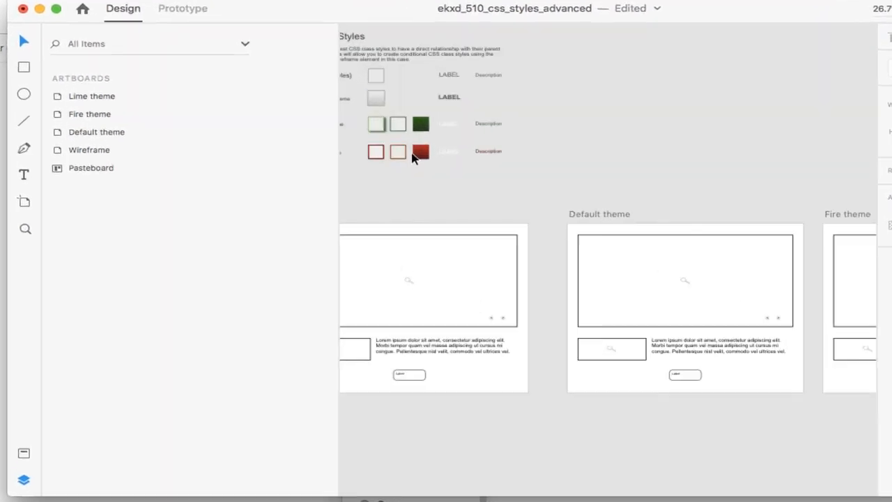
scroll(476, 160, up, 2)
scroll(475, 159, left, 3)
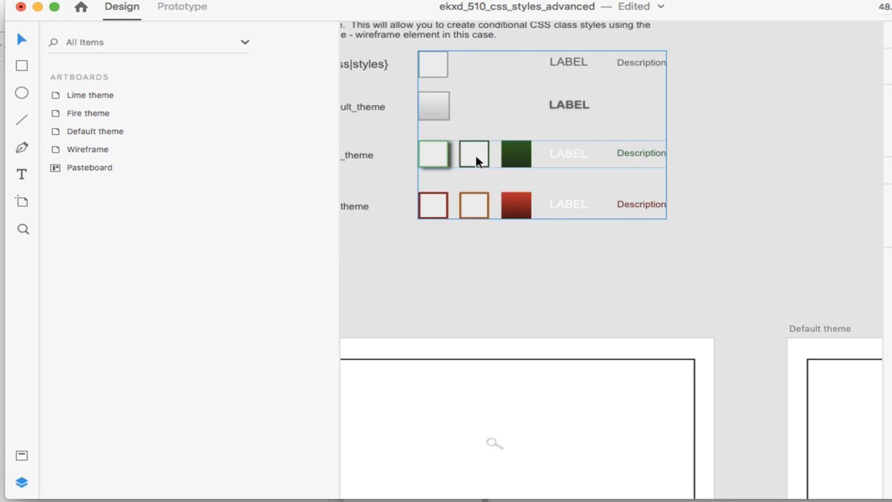
scroll(476, 159, up, 2)
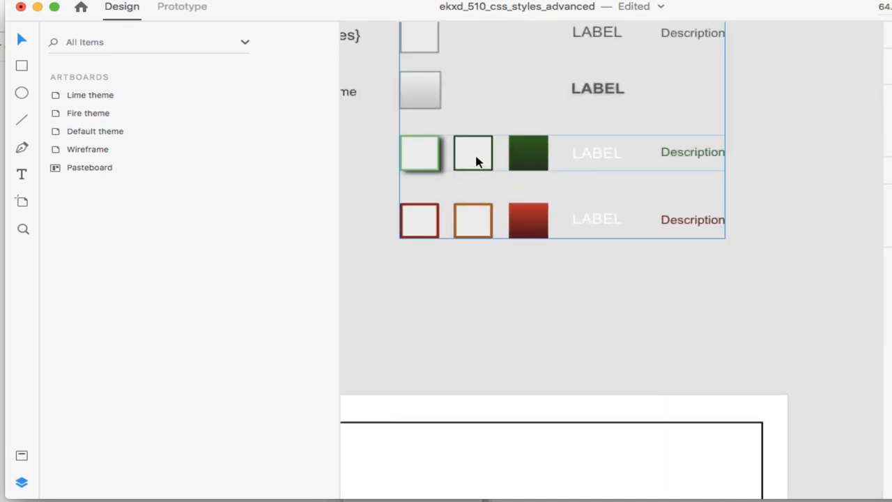
double_click(476, 162)
double_click(476, 162)
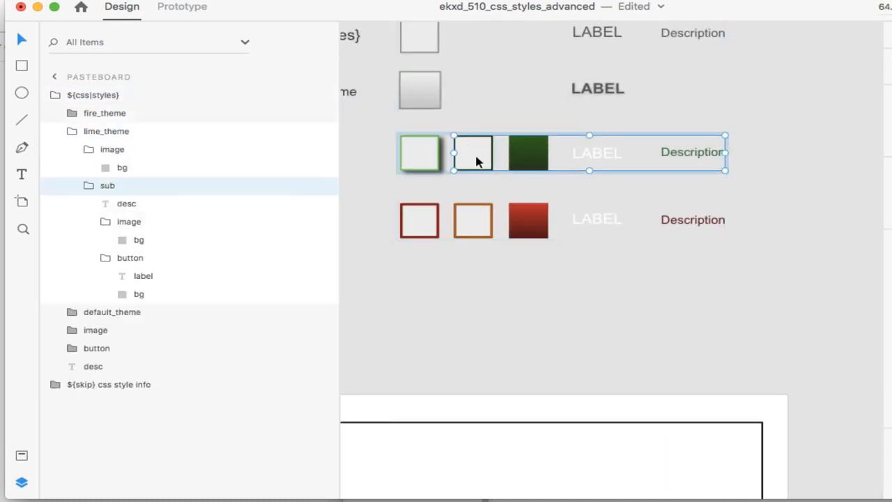
double_click(475, 162)
double_click(476, 162)
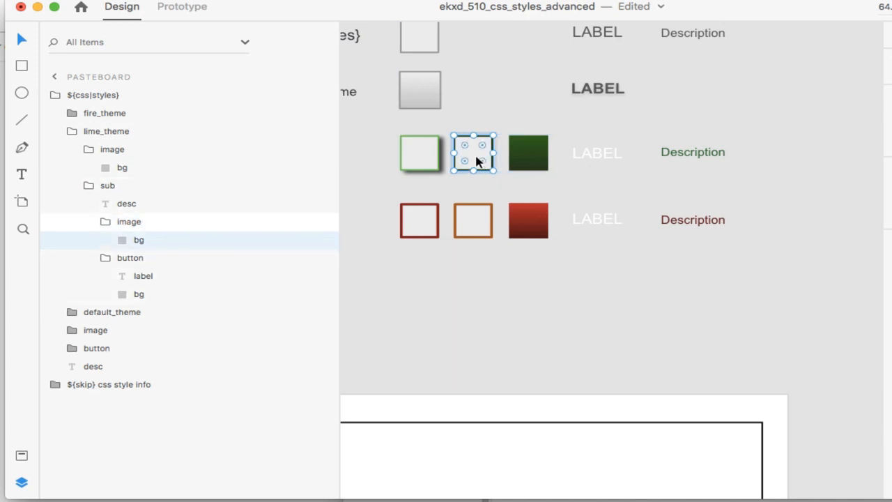
click(118, 221)
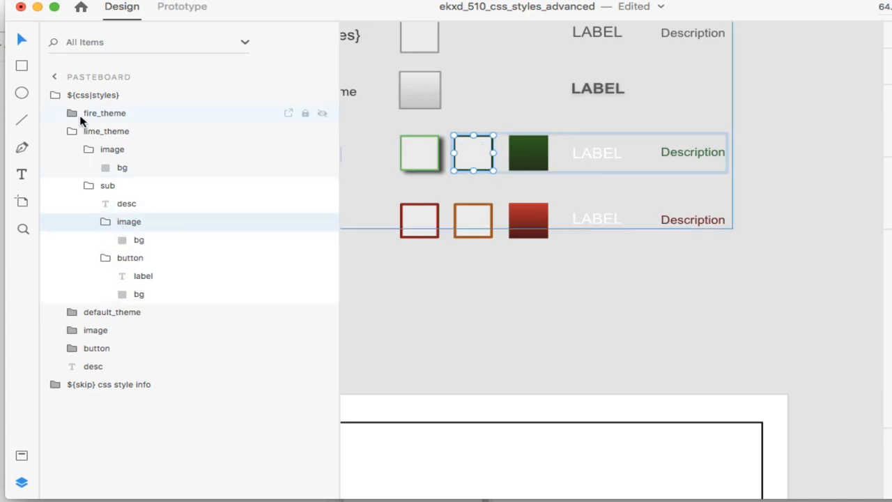
Step: Paste the copied image group into default_theme and nest it inside that theme's sub group
click(70, 140)
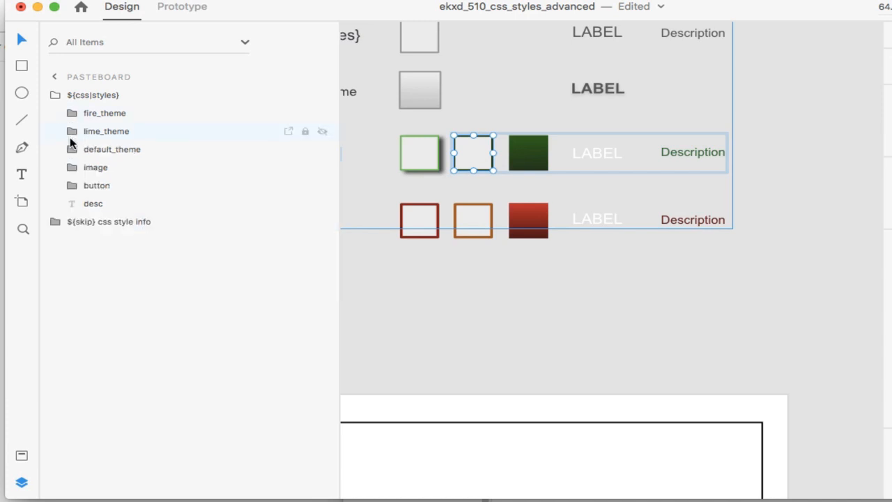
click(70, 149)
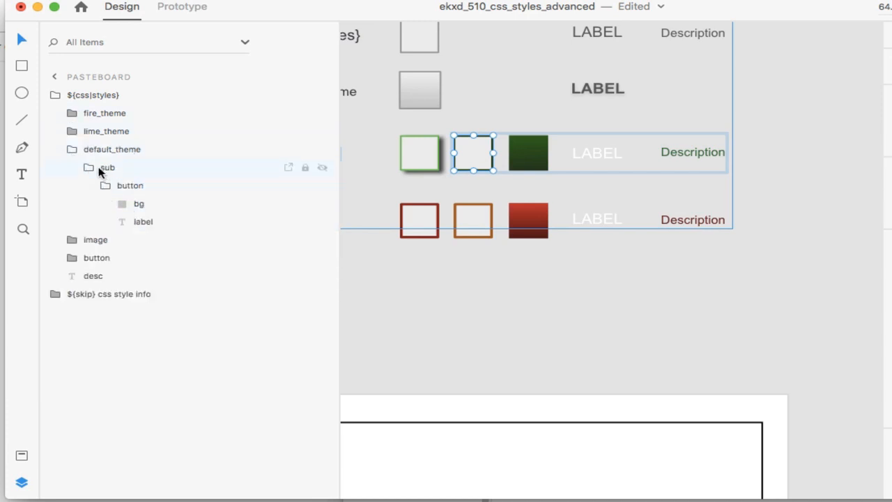
click(93, 172)
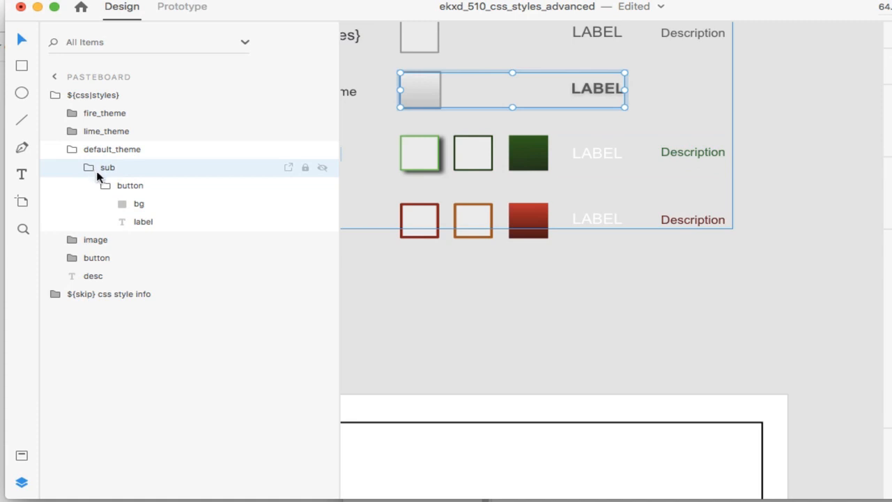
drag(99, 173, 99, 175)
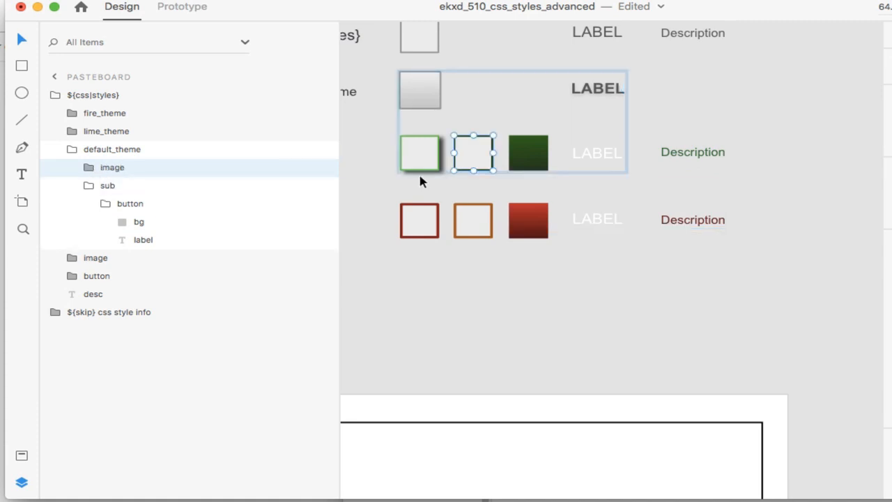
drag(89, 171, 105, 200)
Step: Compare the nesting with lime_theme's sub image, and move the pasted image's bg square up into the default_theme row beside the gradient square
click(70, 132)
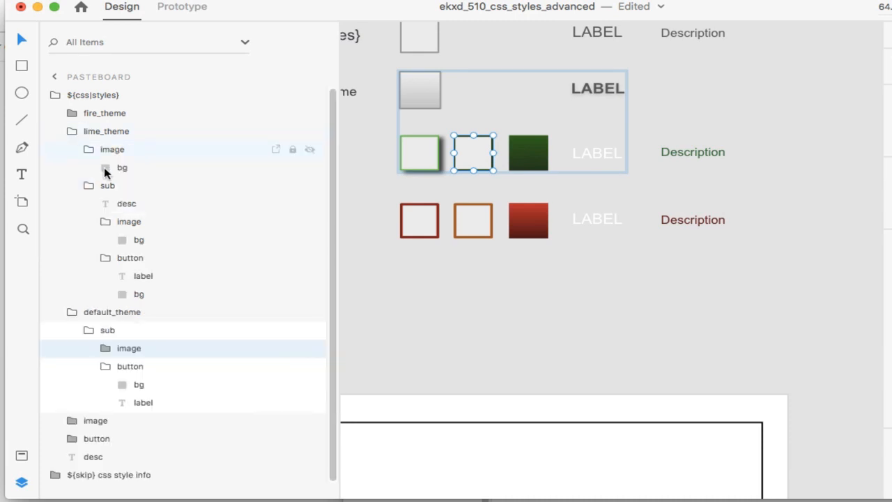
click(141, 247)
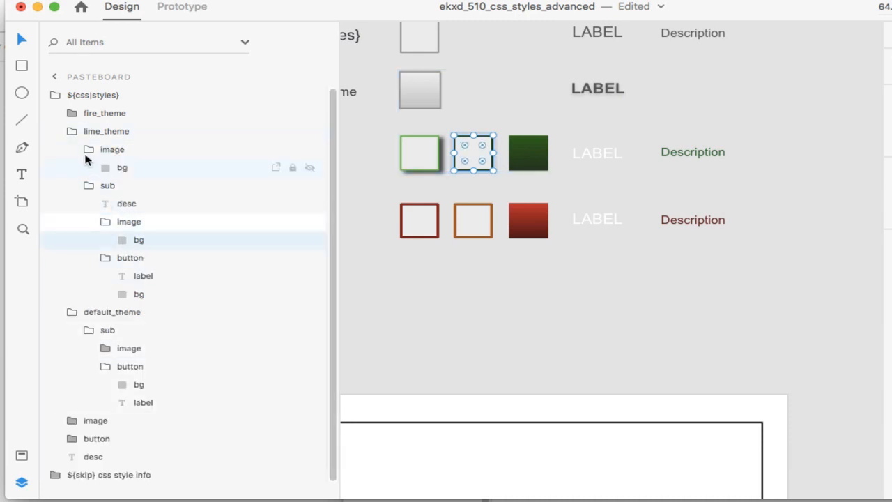
click(71, 131)
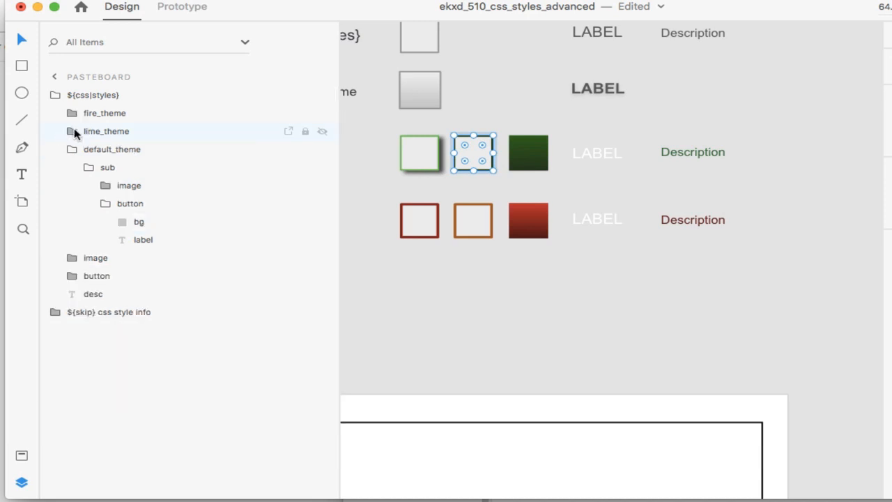
click(105, 186)
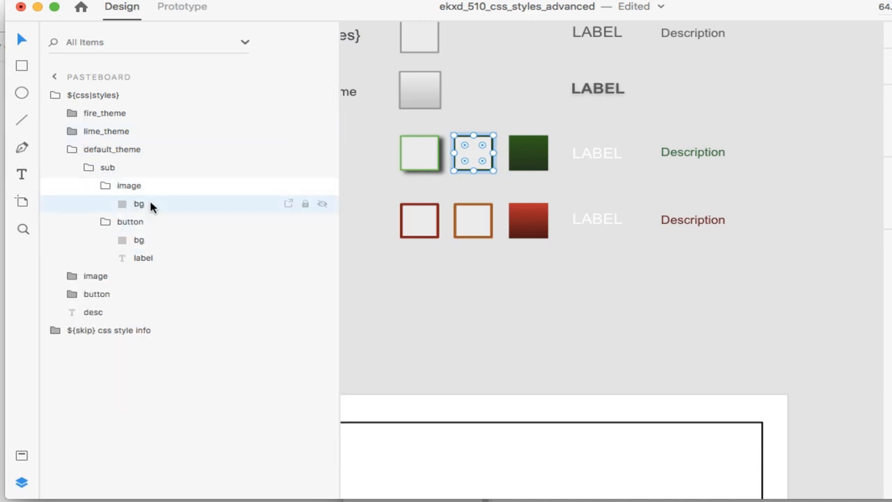
click(149, 201)
drag(473, 152, 473, 89)
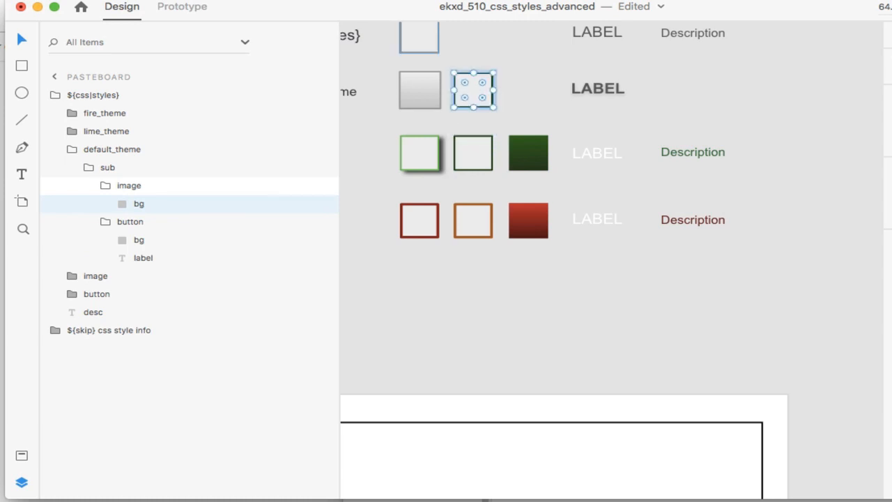
key(Down)
key(Down)
key(Down)
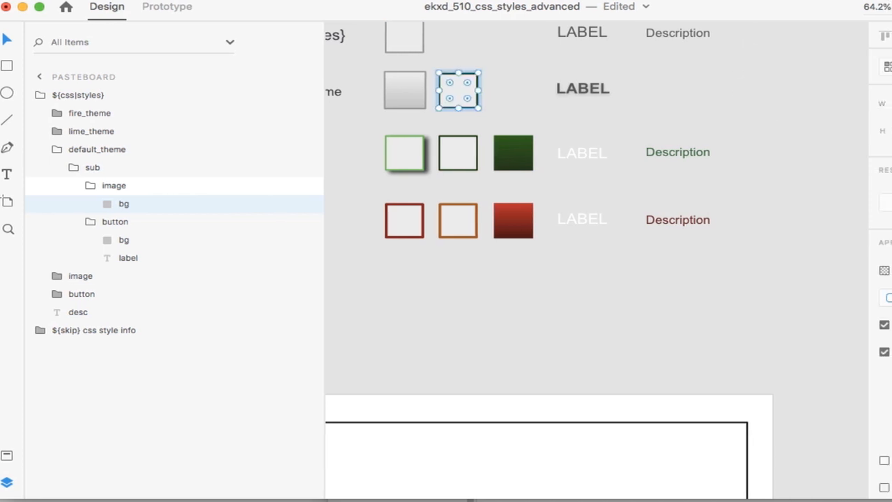
Step: Turn off the border and turn on the shadow for the bg square in default_theme's sub image
click(710, 352)
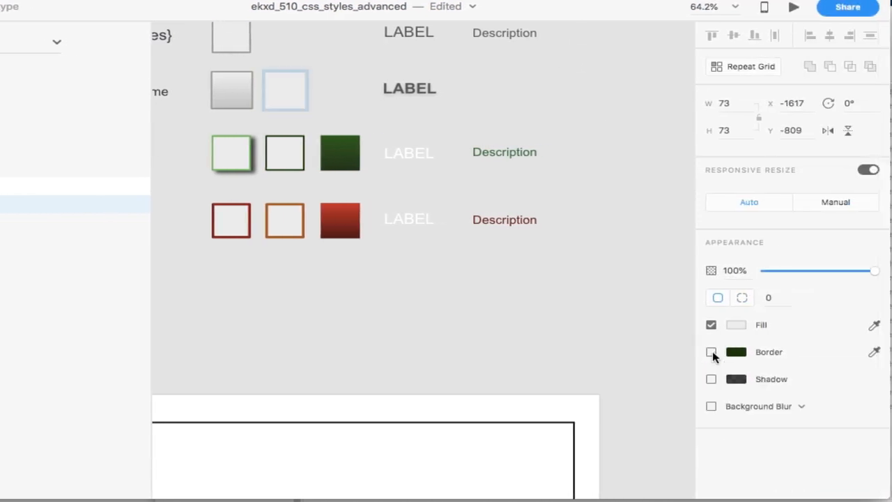
click(710, 378)
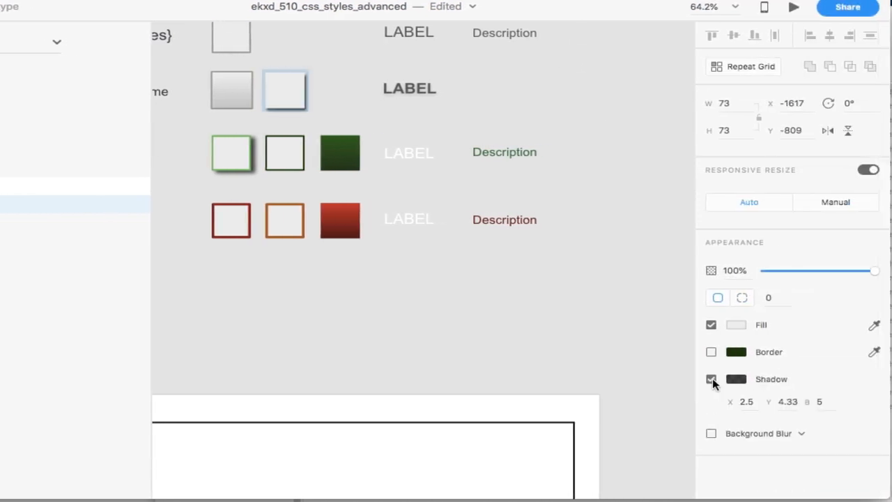
click(620, 140)
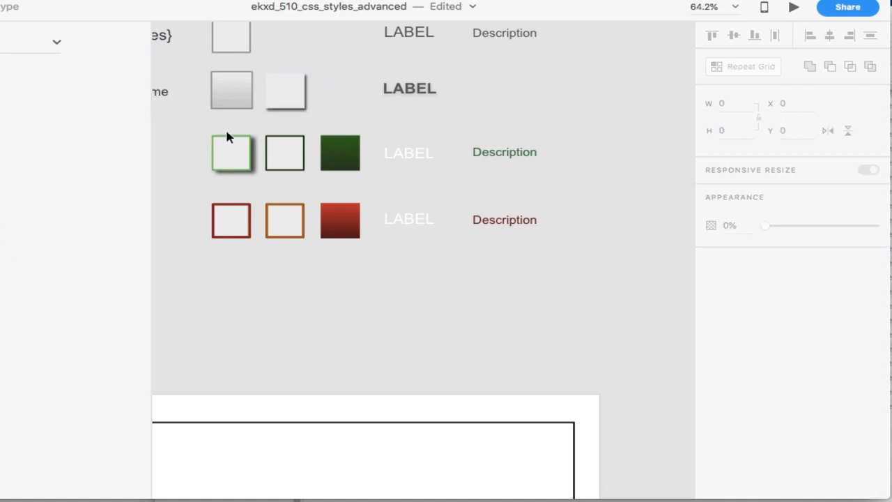
Step: Turn the border back on for default_theme's sub image group and set its color to black
click(281, 94)
double_click(282, 94)
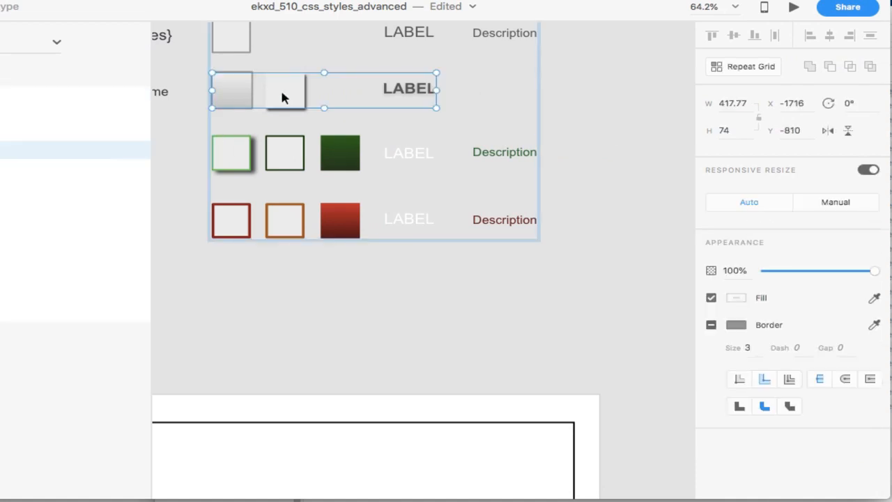
double_click(281, 97)
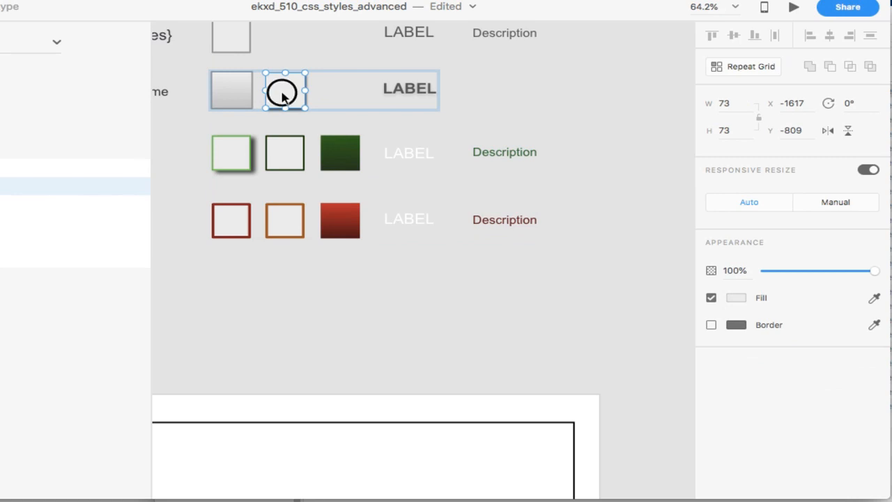
click(711, 324)
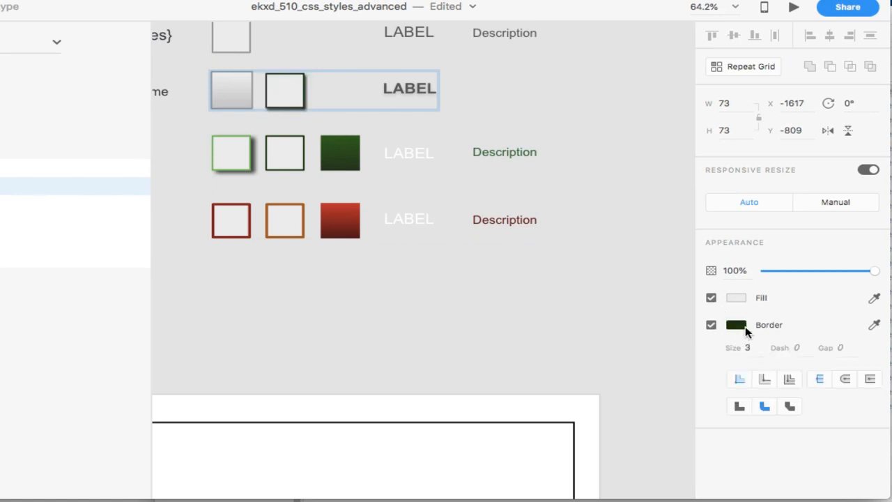
click(735, 325)
drag(665, 335, 616, 373)
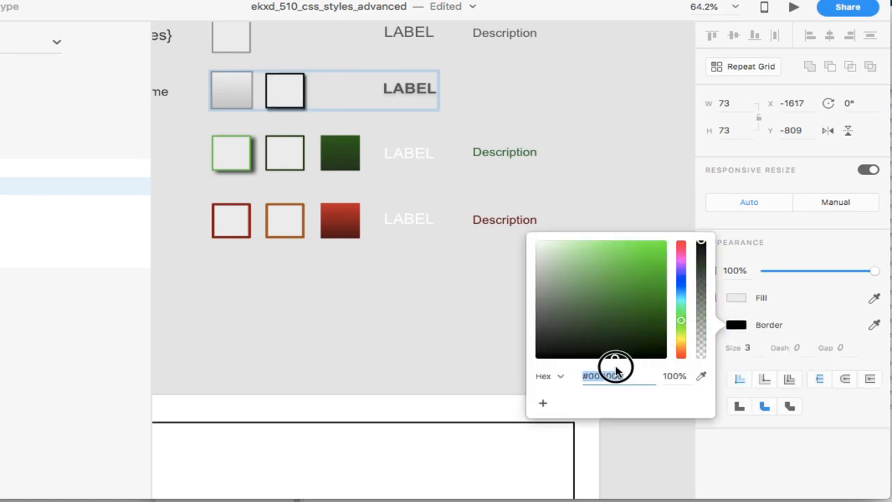
Step: Set the border size of default_theme's sub image to 0 and deselect it
click(744, 348)
click(748, 347)
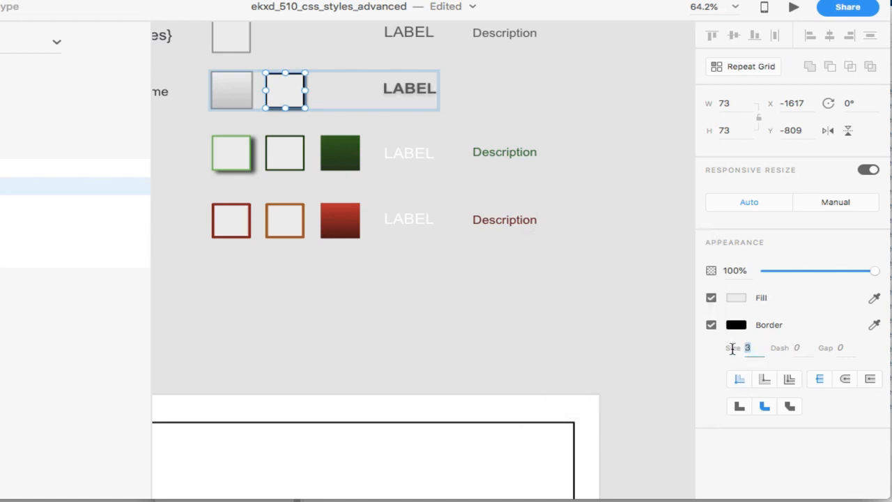
text(0)
key(Return)
click(527, 294)
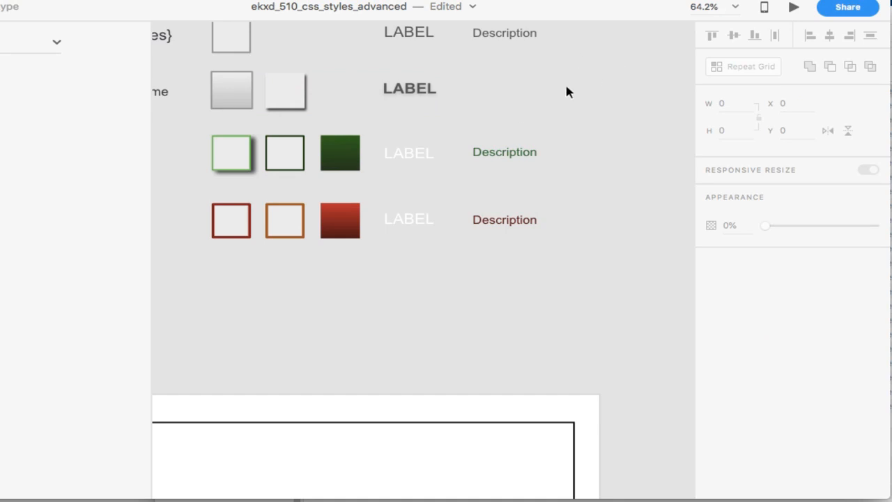
Step: Export the document as HTML5 with the Export Now plugin into the ekxd_example_templates folder
key(super+minus)
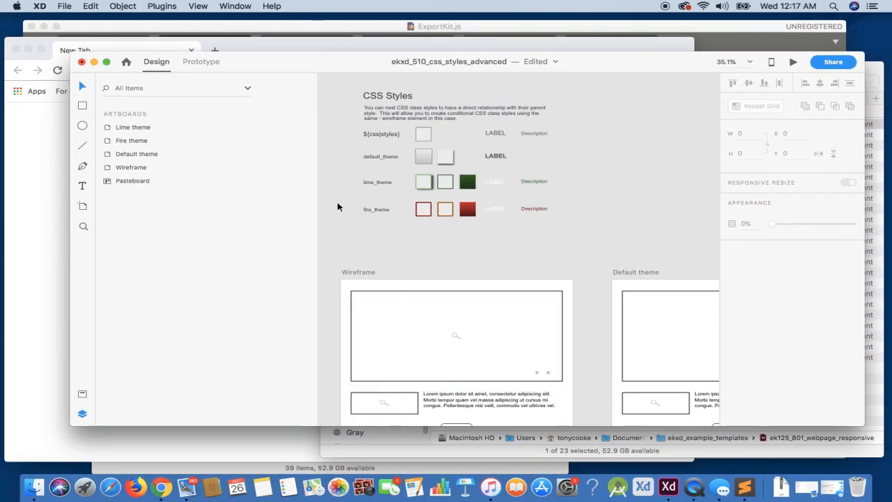
click(164, 8)
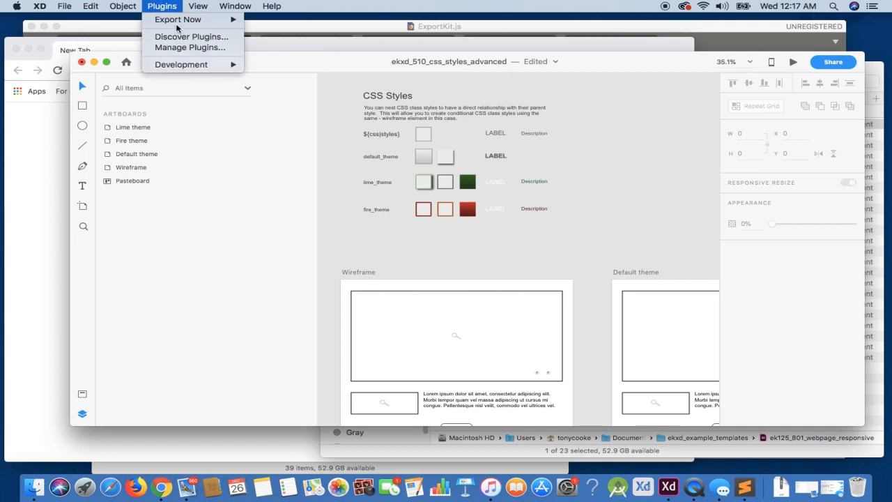
mouse_move(178, 19)
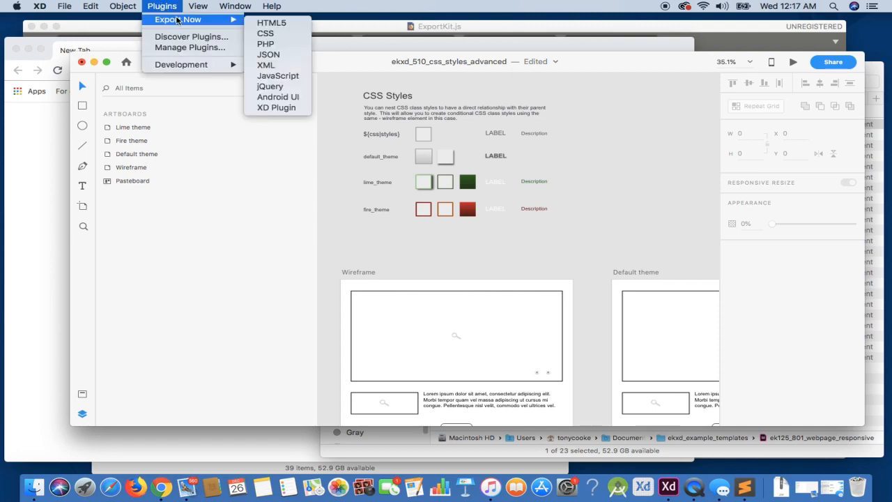
click(262, 28)
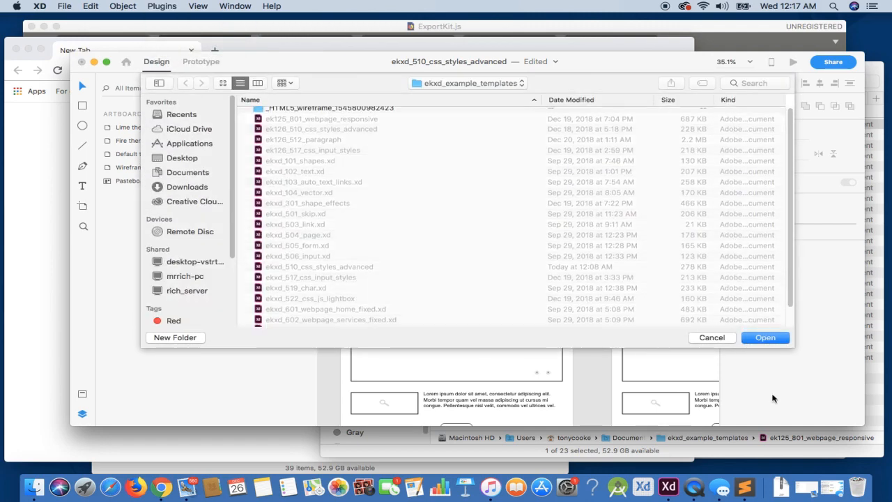
click(754, 339)
click(789, 450)
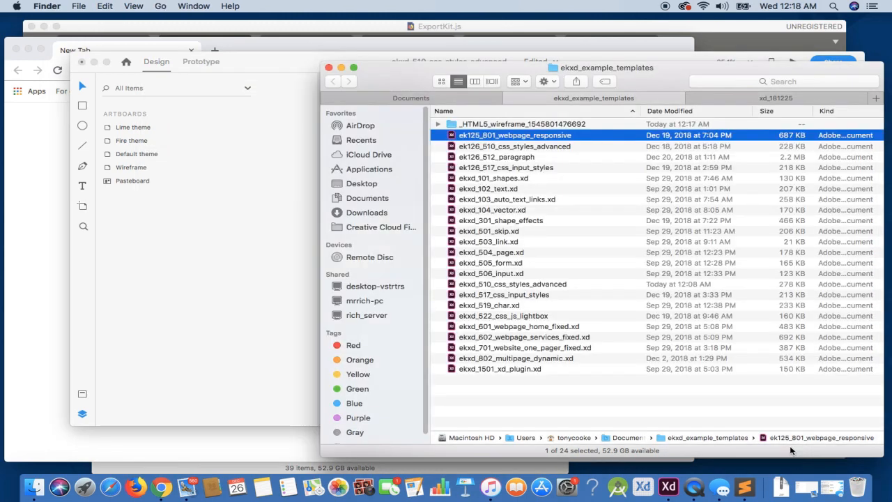
click(438, 124)
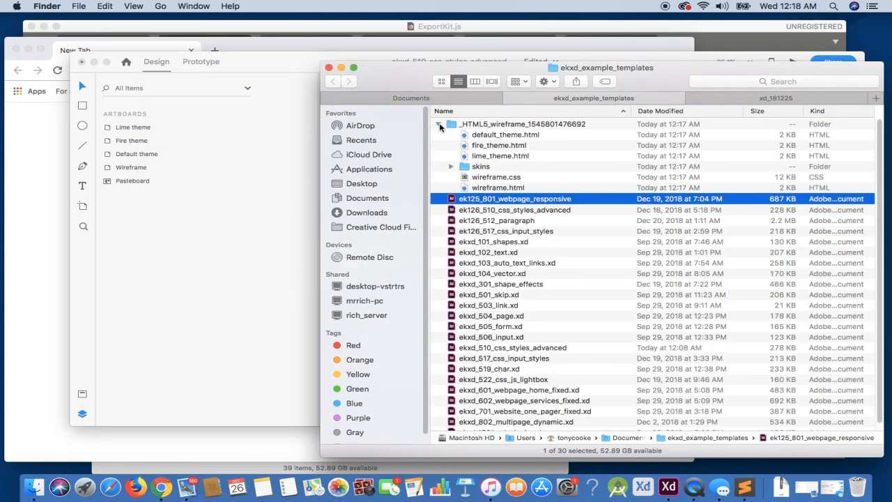
drag(504, 190, 42, 268)
scroll(221, 319, down, 2)
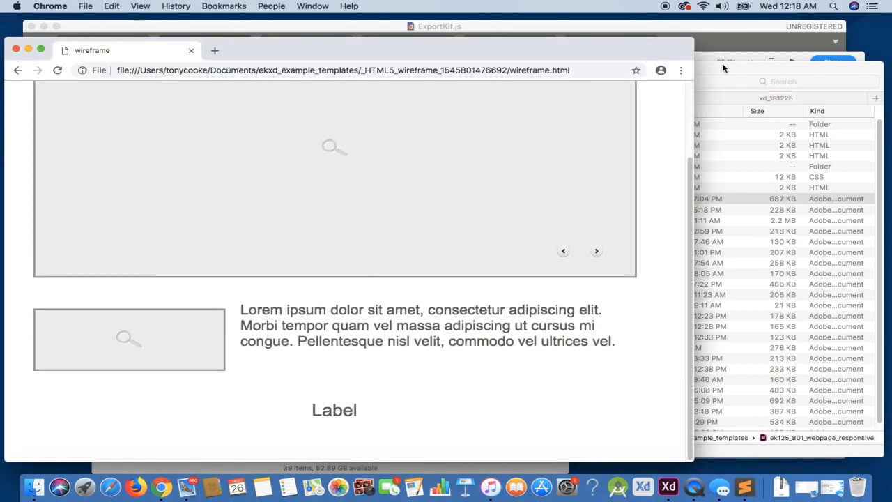
Step: Open default_theme.html from the new export folder in Chrome and examine its sub image and button styling
click(722, 68)
drag(505, 134, 311, 242)
scroll(311, 242, down, 2)
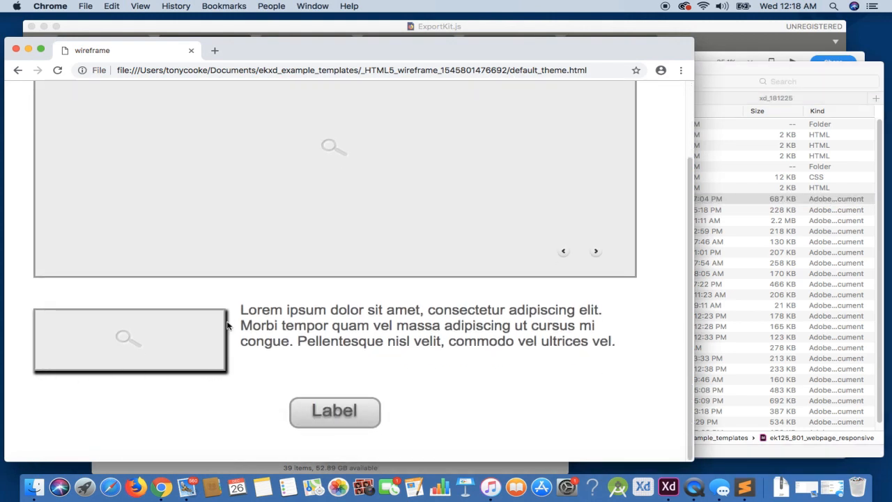
Step: Open fire_theme.html from the new export folder in Chrome and examine its image, description and button styling
scroll(307, 326, up, 5)
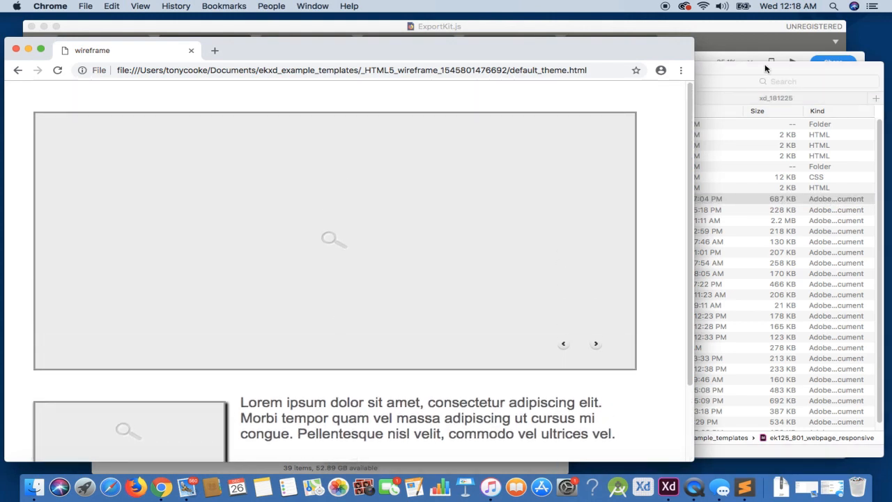
click(764, 67)
drag(512, 152, 256, 230)
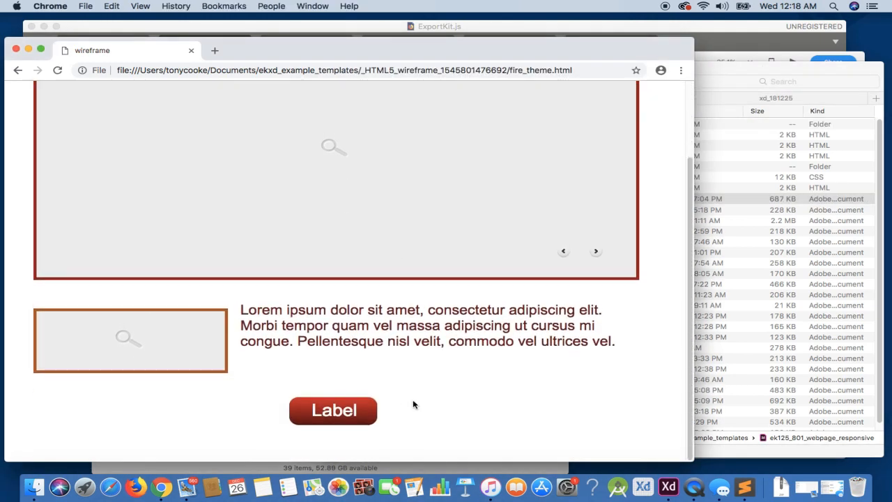
Step: Switch to Adobe XD and inspect the button and description layers inside fire_theme's sub group on the pasteboard
click(668, 486)
scroll(427, 241, up, 5)
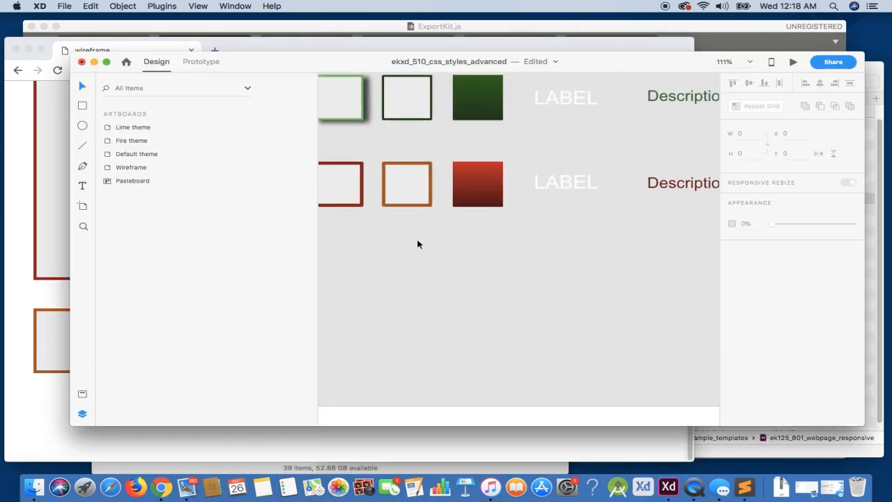
scroll(418, 244, down, 1)
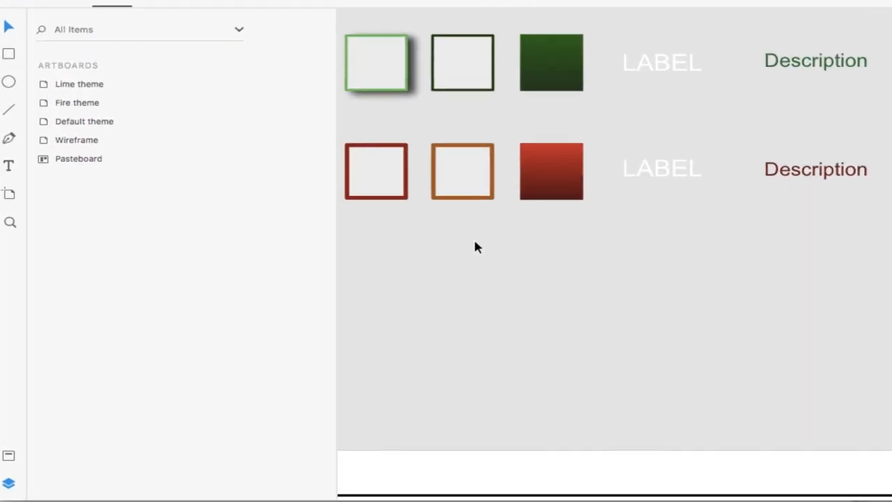
scroll(475, 246, down, 1)
click(534, 184)
double_click(539, 187)
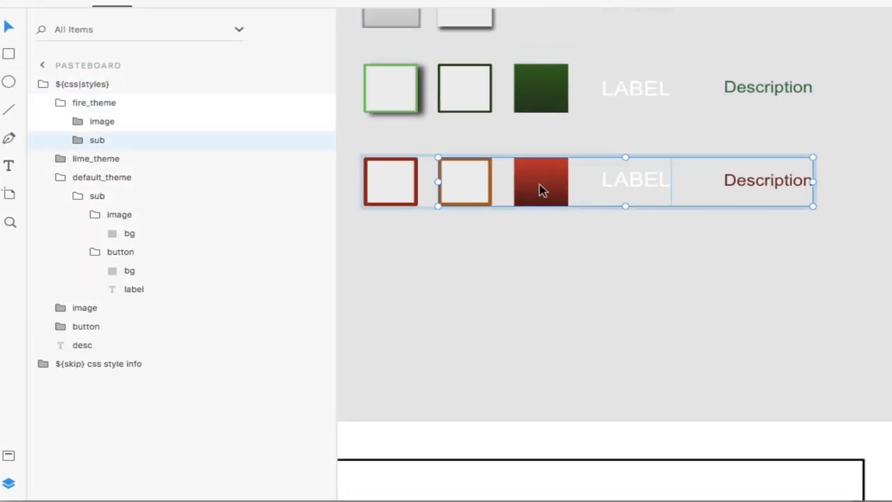
double_click(539, 184)
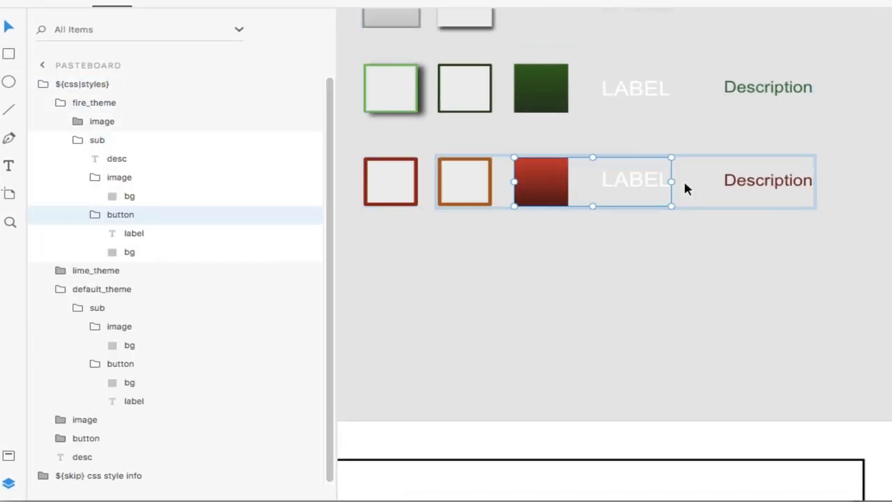
click(774, 182)
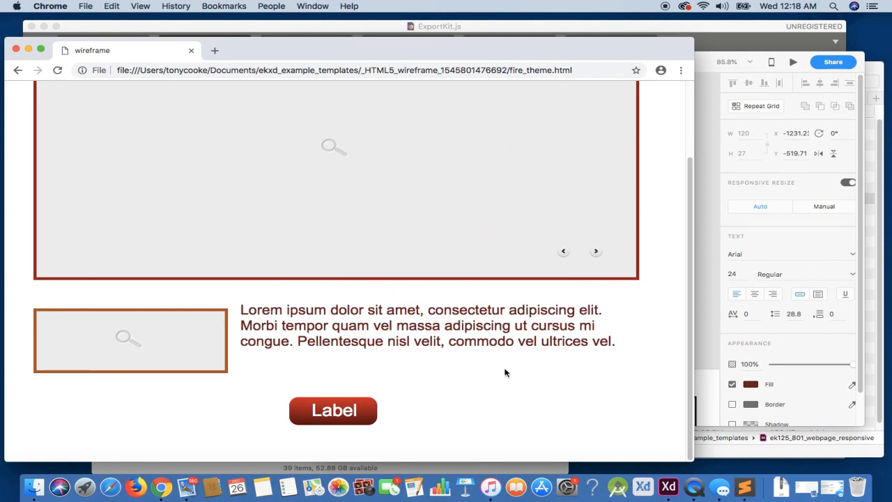
Step: Open lime_theme.html from the export folder in Chrome and examine its image, description and button styling
click(732, 451)
drag(494, 155, 293, 232)
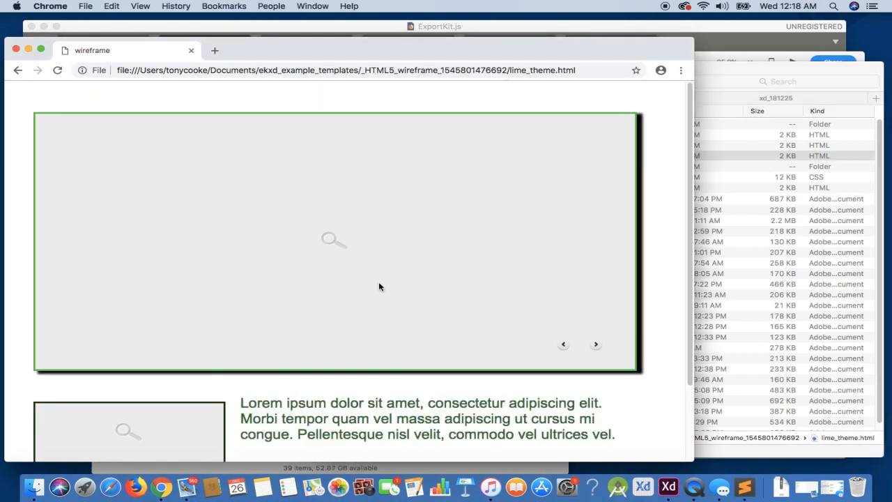
scroll(379, 284, down, 3)
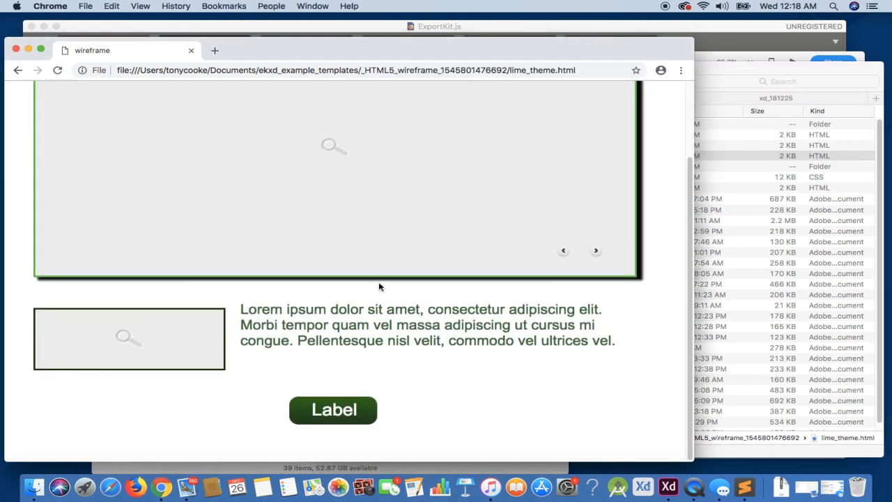
scroll(379, 286, up, 3)
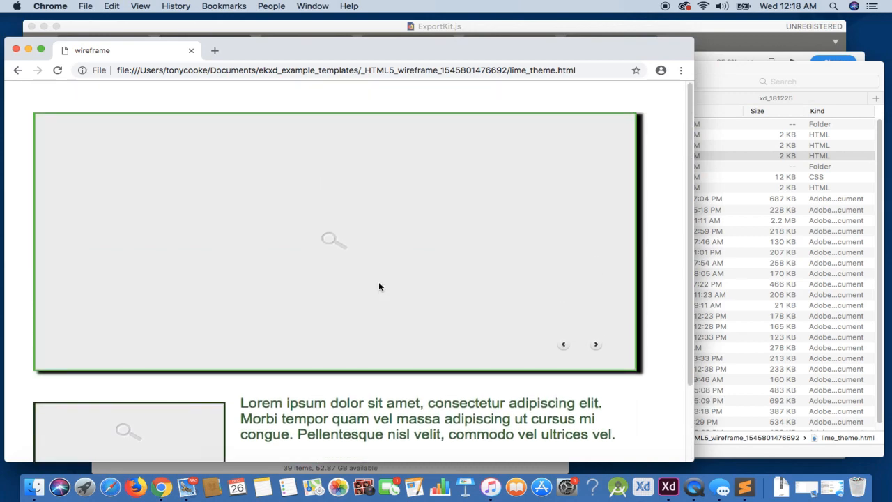